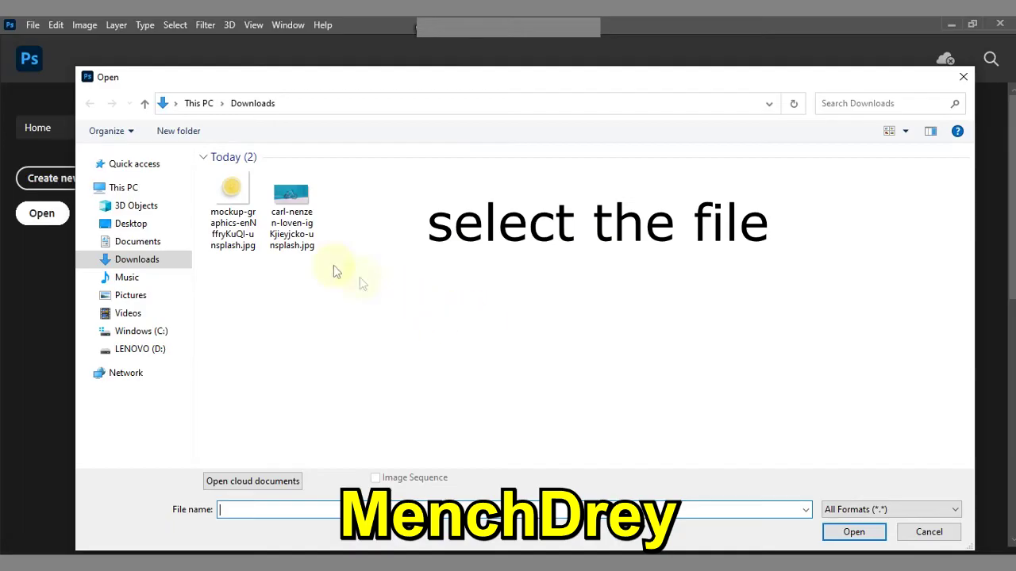
Step: Open the carl-nenzen bicycle JPG and the mockup-graphics lemon JPG, then run Select Subject on the lemon
{"action": "left_click", "coordinate": [291, 206]}
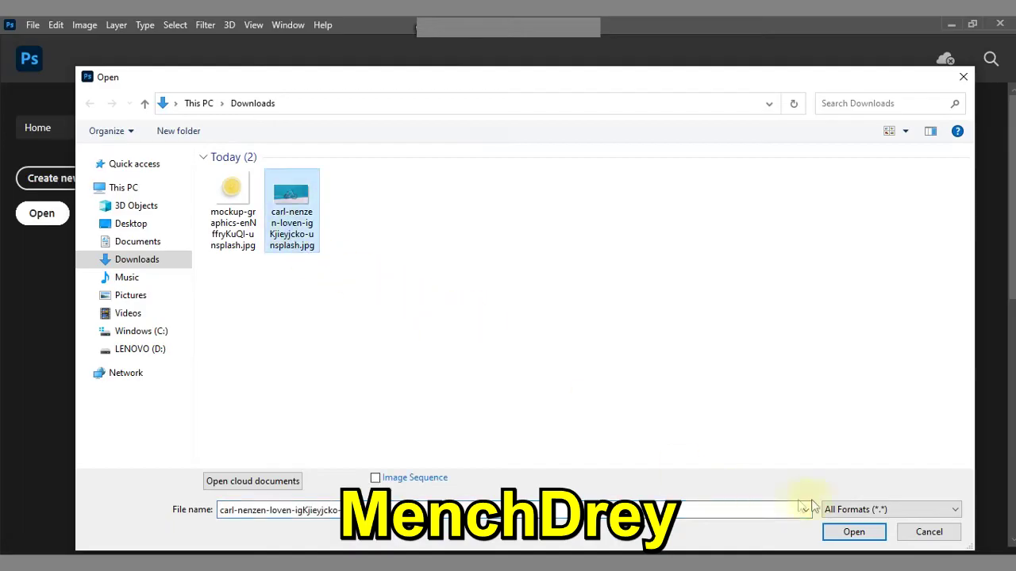
{"action": "left_click", "coordinate": [854, 532]}
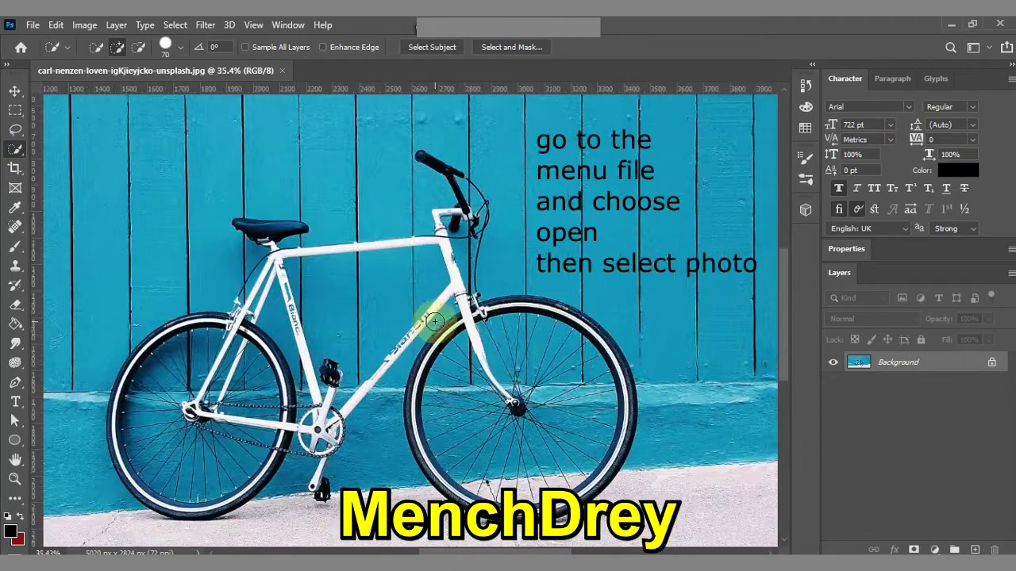
{"action": "left_click", "coordinate": [33, 25]}
{"action": "left_click", "coordinate": [50, 55]}
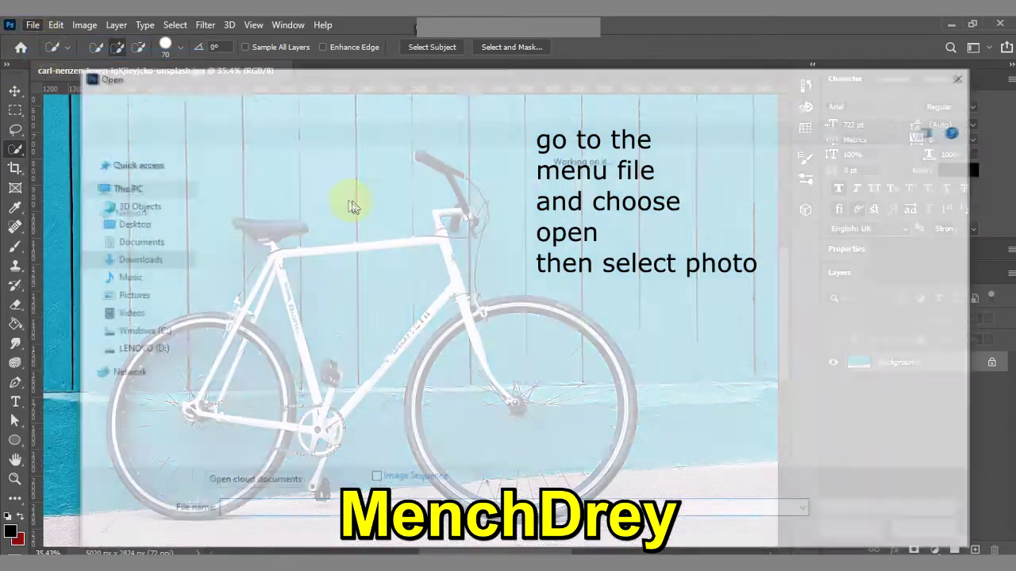
{"action": "left_click", "coordinate": [231, 199]}
{"action": "left_click", "coordinate": [853, 531]}
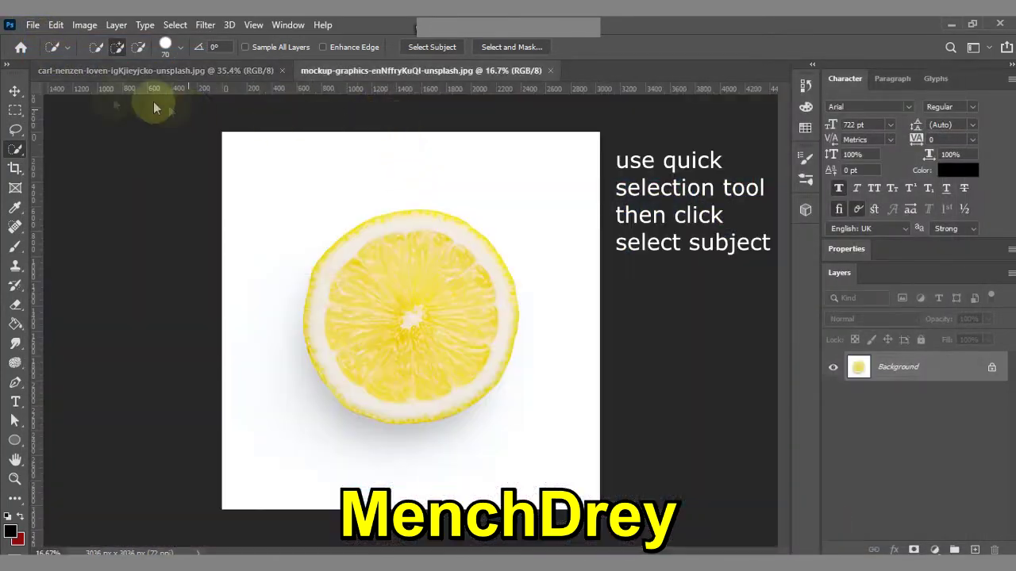
{"action": "left_click", "coordinate": [432, 47]}
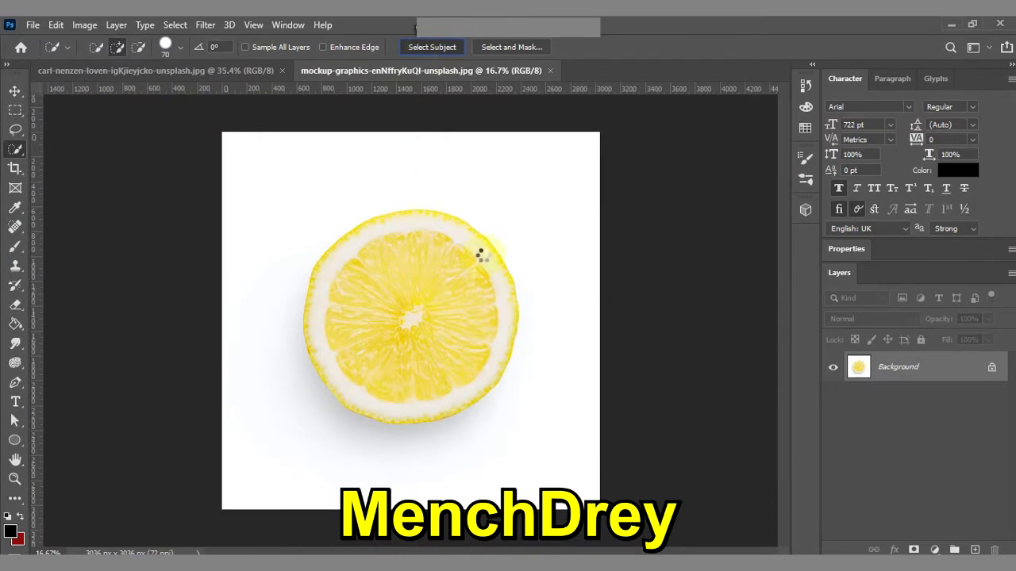
Step: Brush over the lemon's missing edge and centre areas to complete the selection
{"action": "left_click_drag", "start_coordinate": [483, 255], "coordinate": [394, 284]}
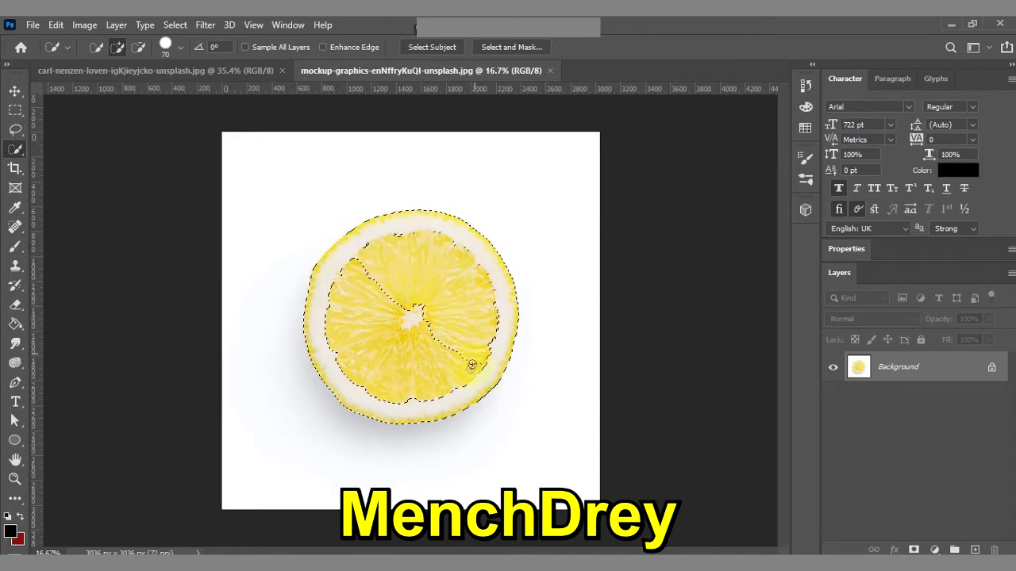
{"action": "left_click_drag", "start_coordinate": [390, 253], "coordinate": [444, 299]}
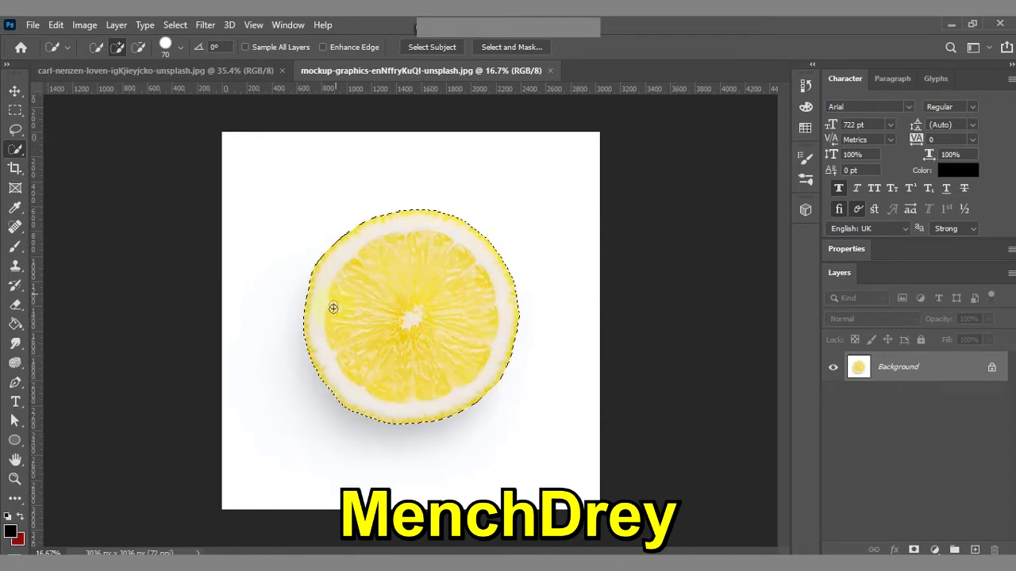
Step: Drag the selected lemon into the bicycle photo, shrink it to about half and move it onto the front wheel
{"action": "key", "text": "v"}
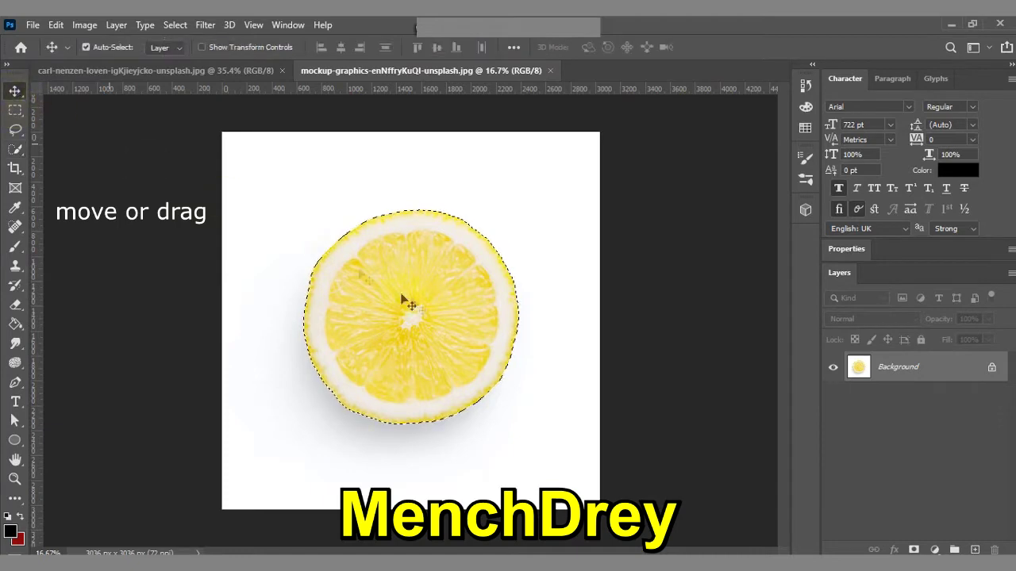
{"action": "mouse_move", "coordinate": [404, 296]}
{"action": "left_mouse_down"}
{"action": "mouse_move", "coordinate": [227, 124]}
{"action": "mouse_move", "coordinate": [222, 75]}
{"action": "mouse_move", "coordinate": [548, 408]}
{"action": "left_mouse_up"}
{"action": "scroll", "coordinate": [554, 399], "scroll_direction": "down", "scroll_amount": 1}
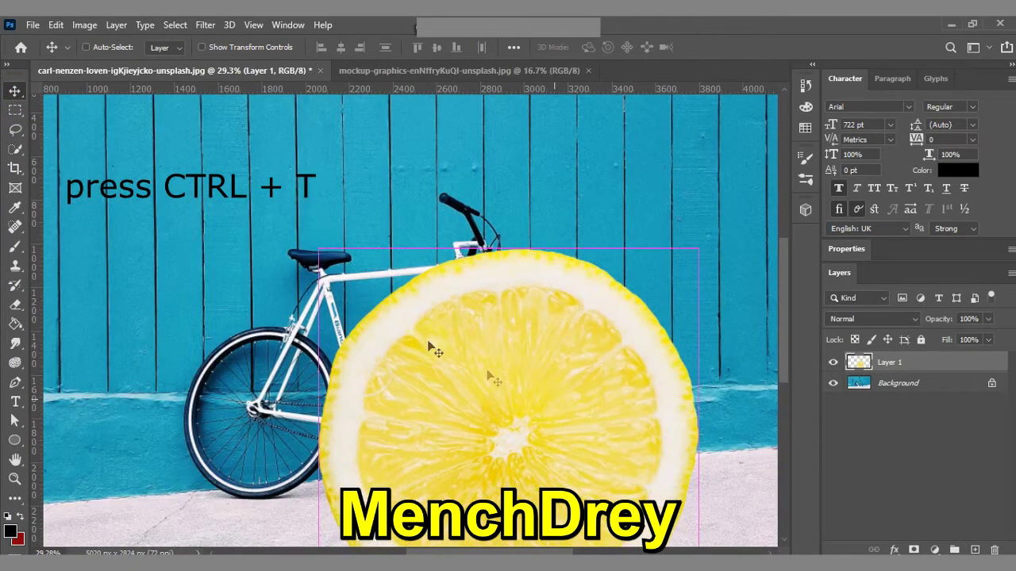
{"action": "key", "text": "ctrl+t"}
{"action": "left_click_drag", "start_coordinate": [318, 248], "coordinate": [442, 294]}
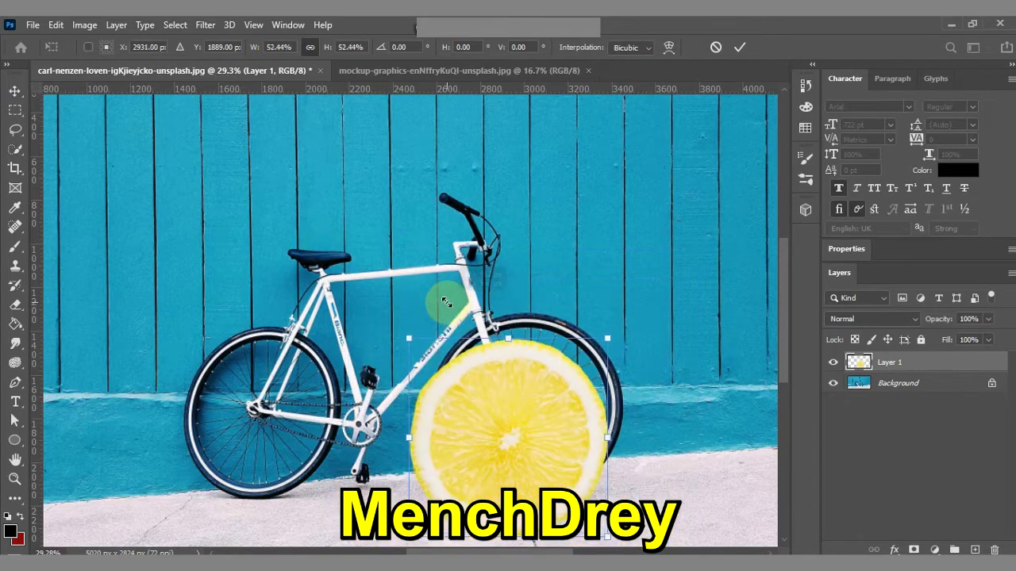
{"action": "mouse_move", "coordinate": [523, 339]}
{"action": "left_mouse_down"}
{"action": "mouse_move", "coordinate": [553, 376]}
{"action": "mouse_move", "coordinate": [543, 374]}
{"action": "left_mouse_up"}
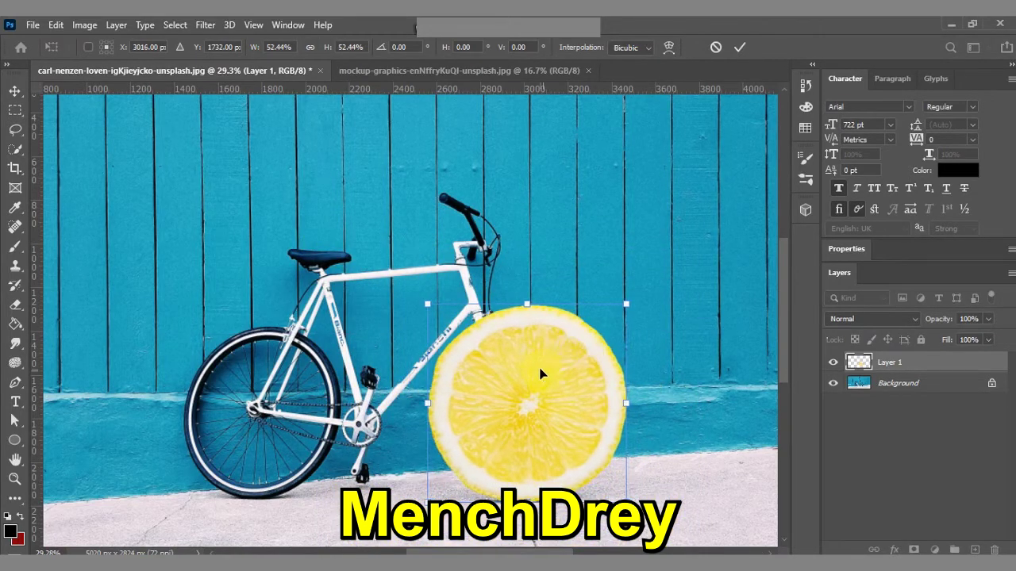
Step: Lower the lemon's opacity and stretch its edges to match the front tyre, then apply the transform
{"action": "left_click", "coordinate": [988, 320]}
{"action": "left_click_drag", "start_coordinate": [988, 335], "coordinate": [963, 336]}
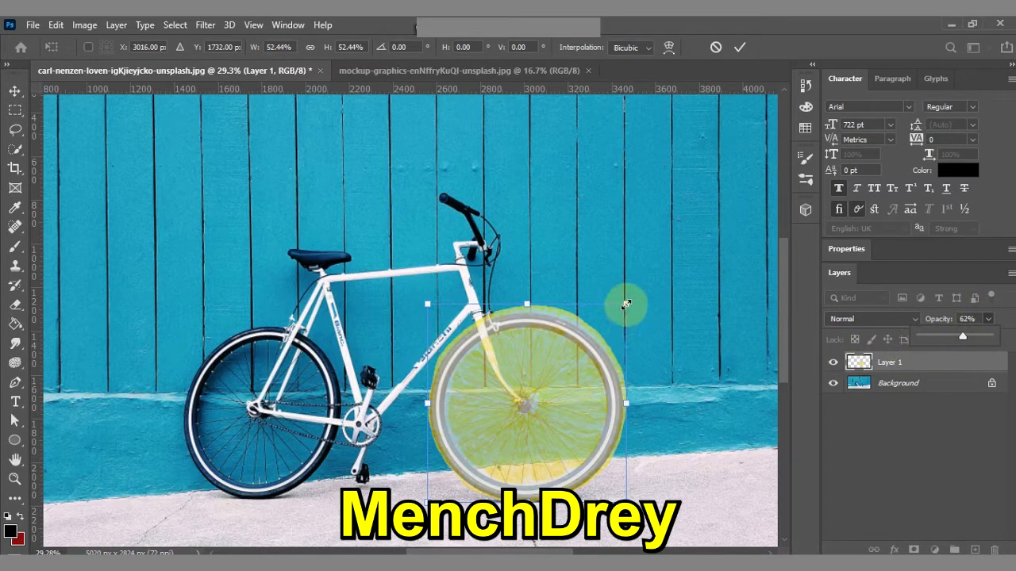
{"action": "left_click_drag", "start_coordinate": [626, 303], "coordinate": [623, 309]}
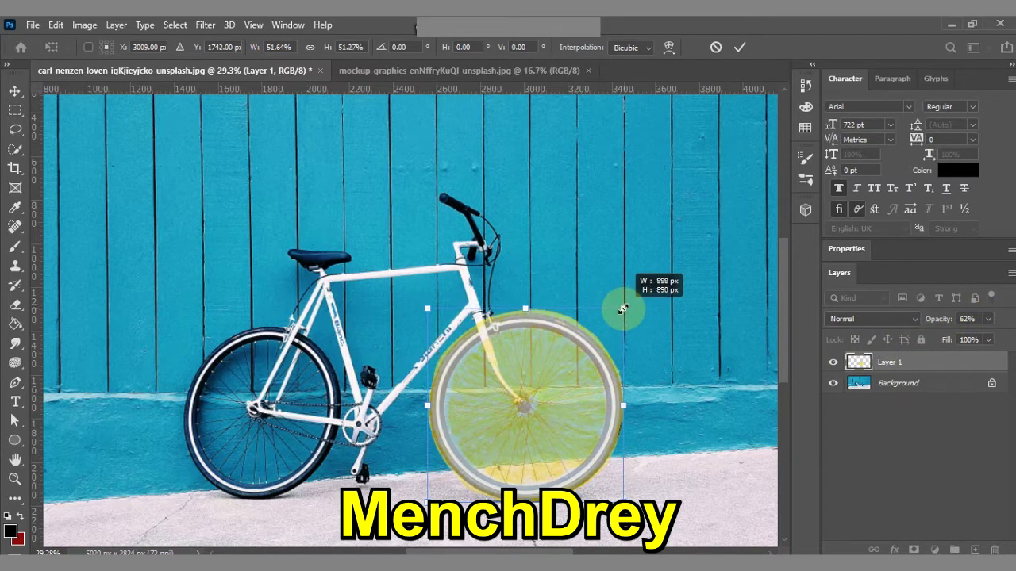
{"action": "left_click_drag", "start_coordinate": [429, 406], "coordinate": [427, 406]}
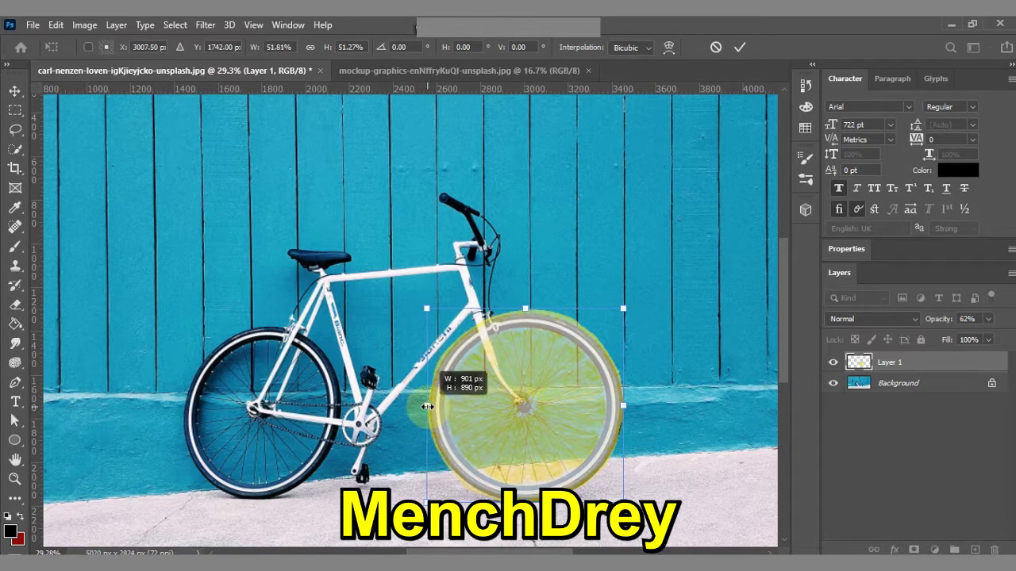
{"action": "left_click_drag", "start_coordinate": [622, 407], "coordinate": [625, 406]}
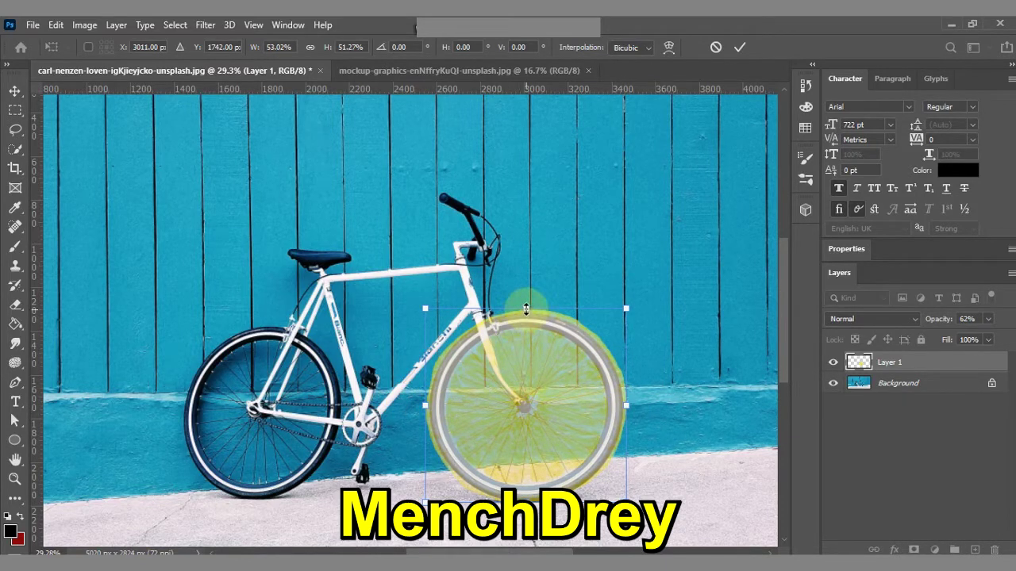
{"action": "left_click_drag", "start_coordinate": [525, 308], "coordinate": [526, 310]}
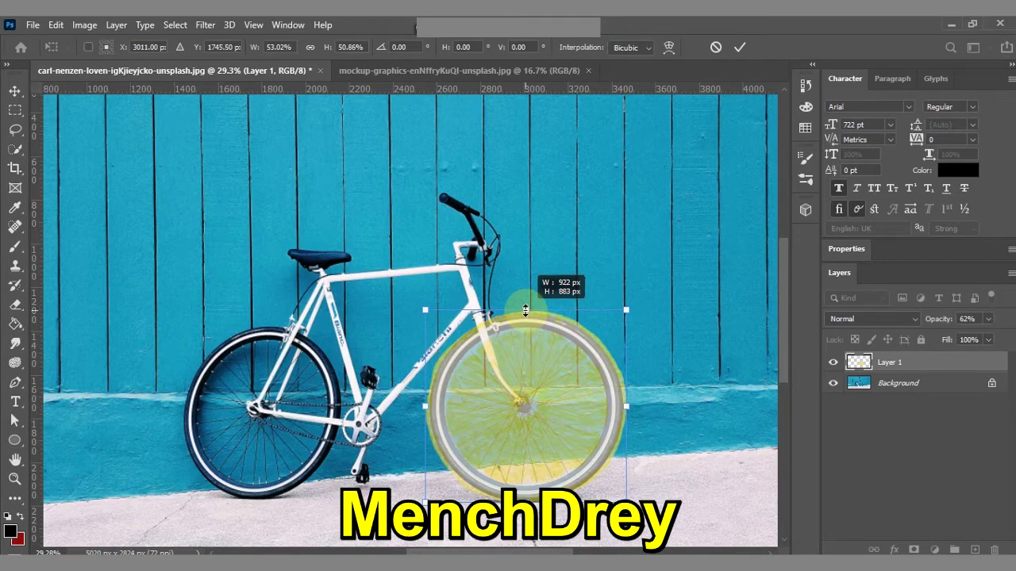
{"action": "left_click", "coordinate": [740, 47]}
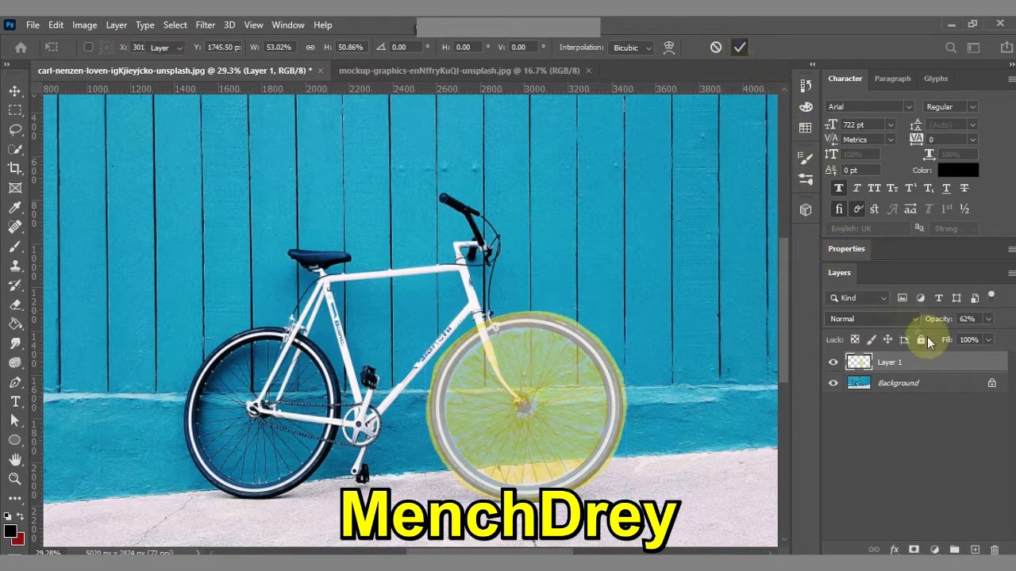
Step: Set the lemon layer back to 100% opacity
{"action": "scroll", "coordinate": [597, 359], "scroll_direction": "up", "scroll_amount": 1}
{"action": "left_click", "coordinate": [988, 319]}
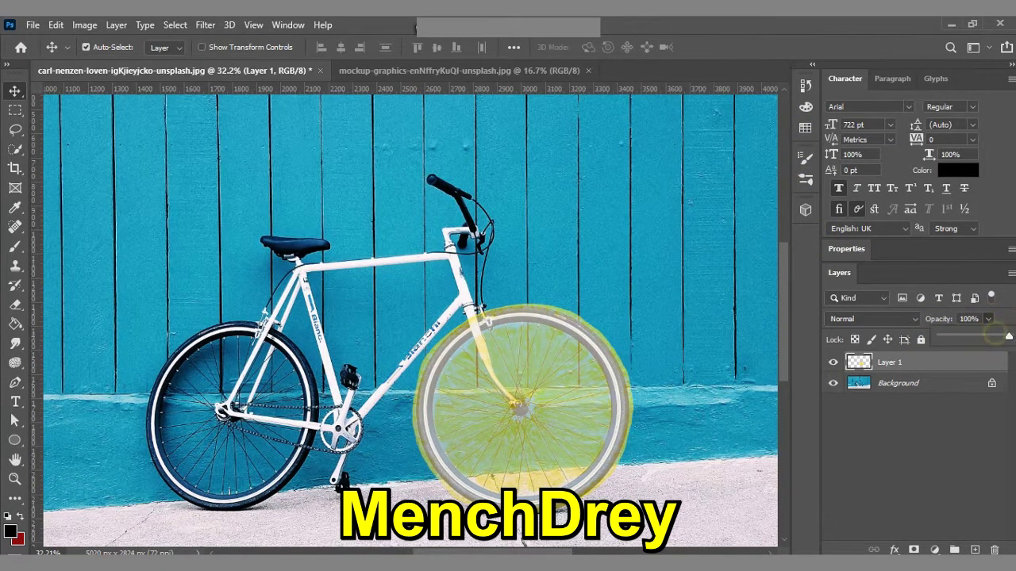
{"action": "left_click_drag", "start_coordinate": [981, 336], "coordinate": [990, 327]}
{"action": "left_click", "coordinate": [988, 319]}
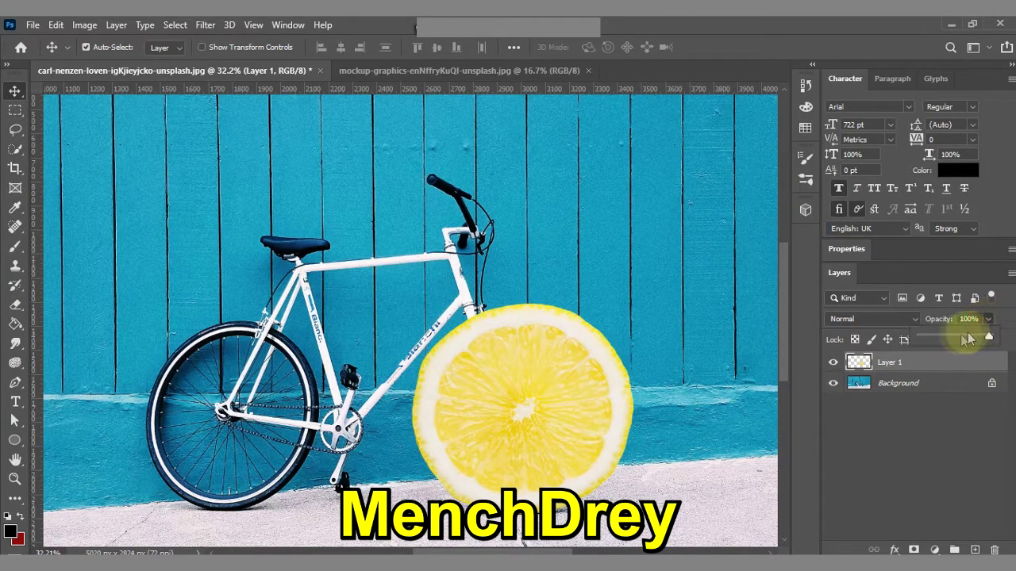
{"action": "left_click", "coordinate": [977, 318]}
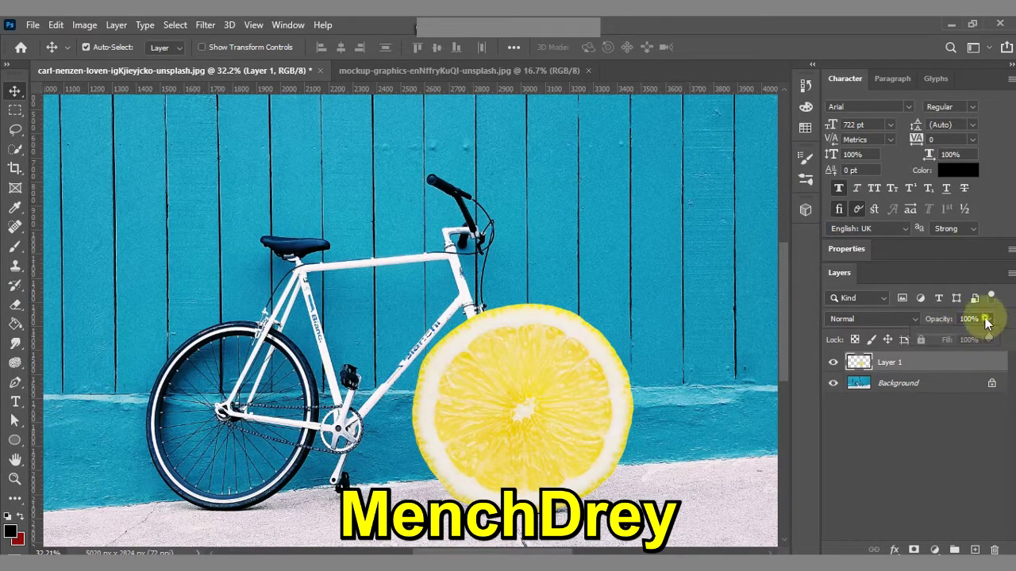
Step: Enlarge the front-wheel lemon slightly and apply the final size
{"action": "left_click", "coordinate": [916, 366]}
{"action": "key", "text": "ctrl+t"}
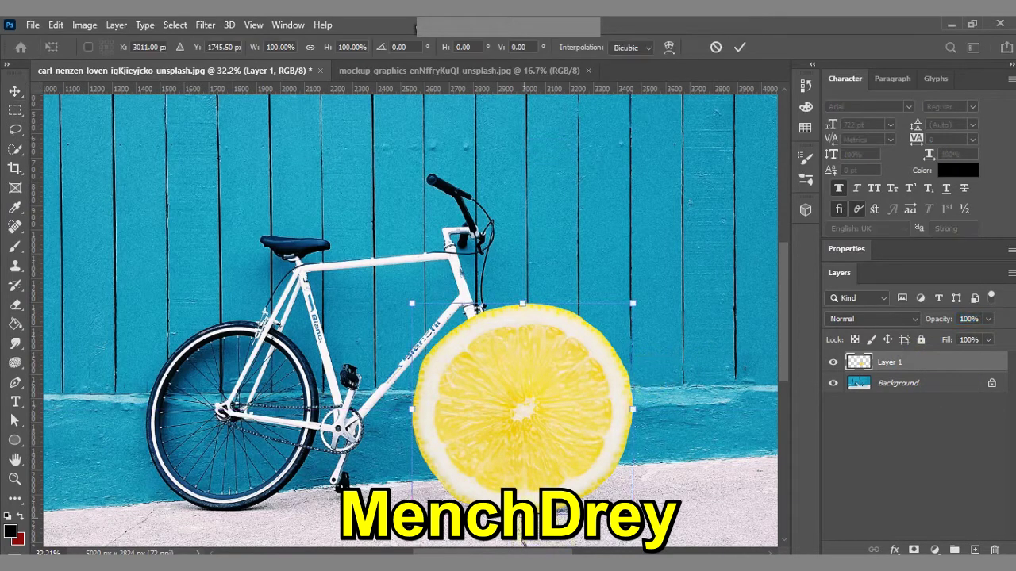
{"action": "left_click_drag", "start_coordinate": [527, 485], "coordinate": [640, 487]}
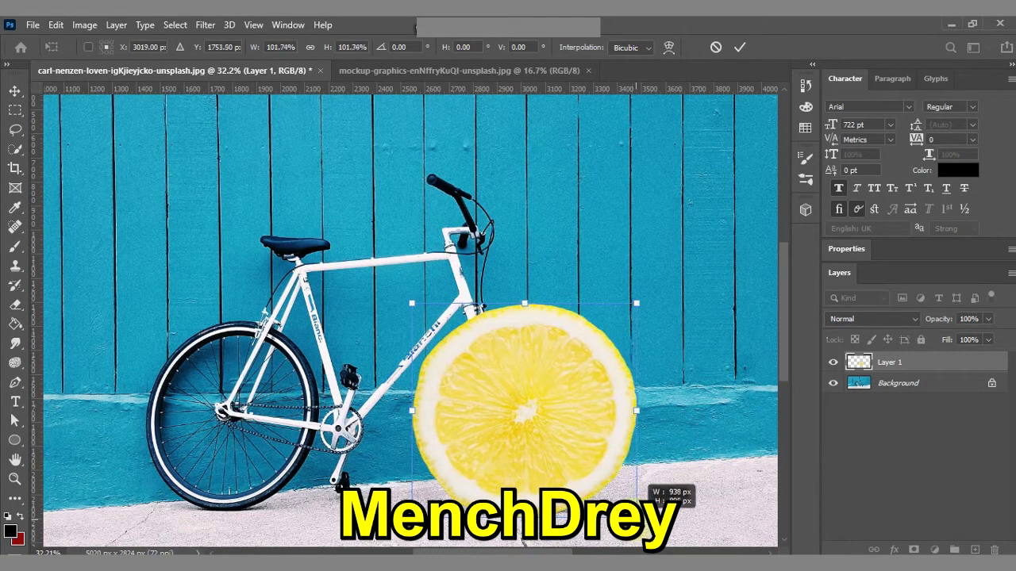
{"action": "left_click", "coordinate": [738, 47]}
Step: Duplicate the lemon layer and move the copy, semi-transparent and slightly rotated, onto the rear wheel
{"action": "key", "text": "ctrl+j"}
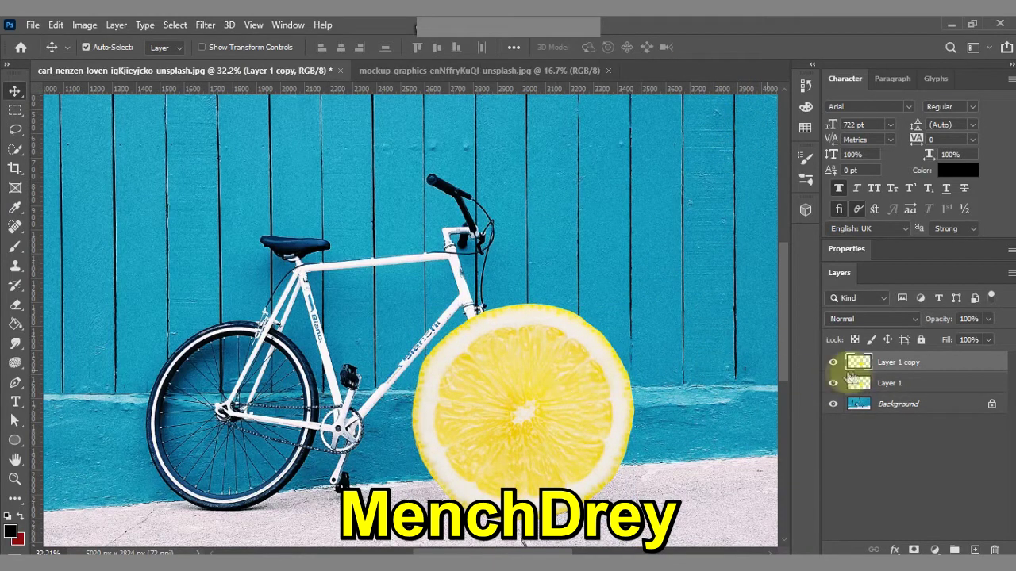
{"action": "key", "text": "ctrl+t"}
{"action": "mouse_move", "coordinate": [555, 371]}
{"action": "left_mouse_down"}
{"action": "mouse_move", "coordinate": [377, 358]}
{"action": "mouse_move", "coordinate": [247, 382]}
{"action": "left_mouse_up"}
{"action": "left_click_drag", "start_coordinate": [966, 343], "coordinate": [962, 341]}
{"action": "left_click_drag", "start_coordinate": [351, 295], "coordinate": [369, 314]}
{"action": "left_click_drag", "start_coordinate": [216, 395], "coordinate": [220, 384]}
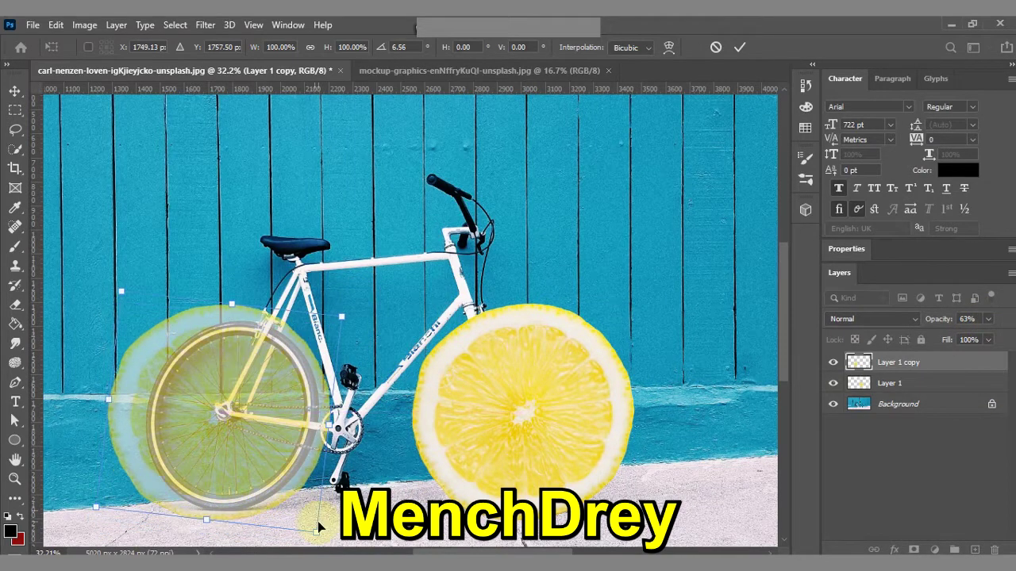
Step: Scale and nudge the copy to fit the rear wheel, apply it, and restore 100% opacity
{"action": "mouse_move", "coordinate": [120, 292]}
{"action": "left_mouse_down"}
{"action": "mouse_move", "coordinate": [145, 292]}
{"action": "mouse_move", "coordinate": [151, 303]}
{"action": "left_mouse_up"}
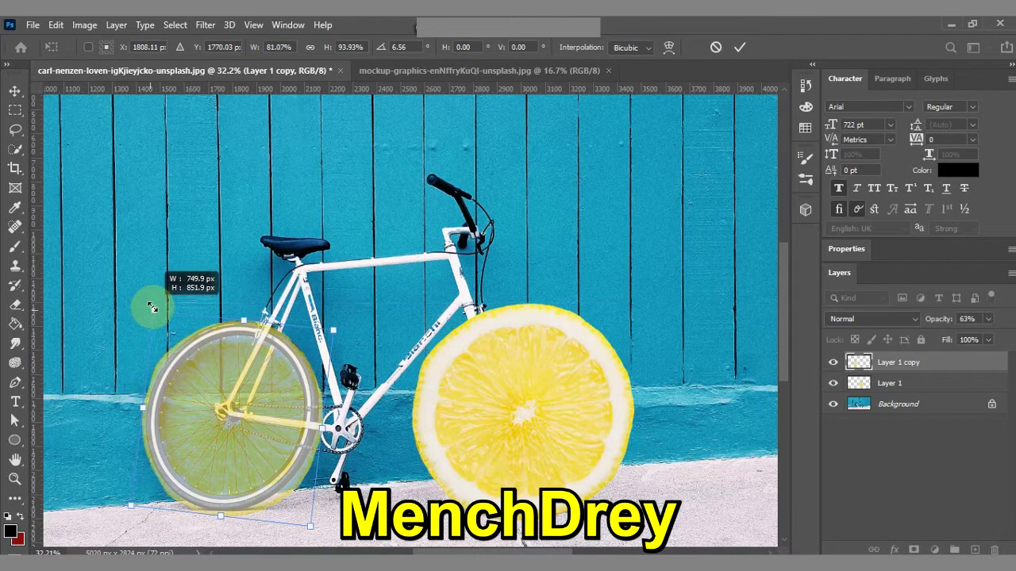
{"action": "left_click_drag", "start_coordinate": [151, 303], "coordinate": [154, 303]}
{"action": "left_click_drag", "start_coordinate": [264, 426], "coordinate": [264, 428]}
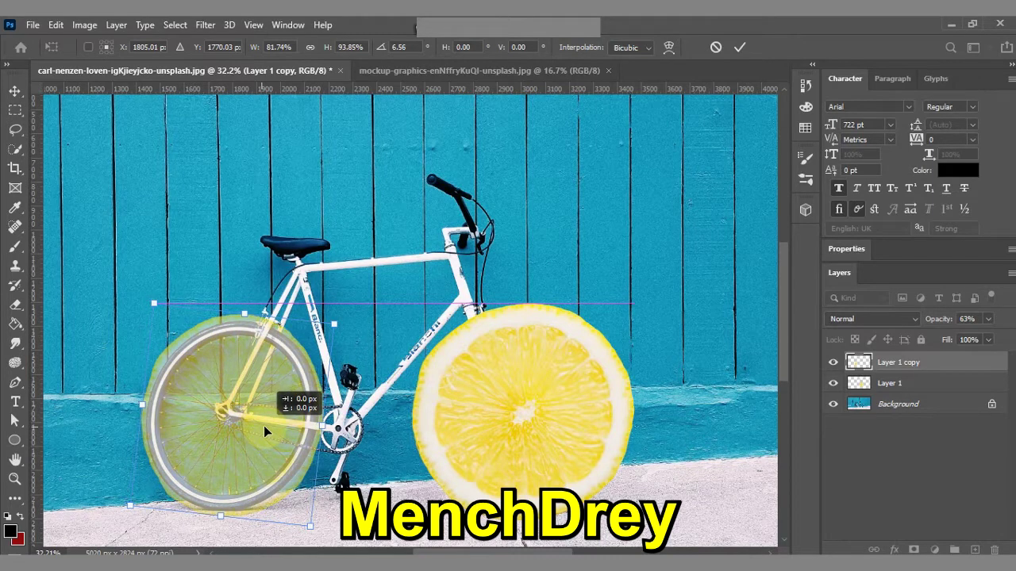
{"action": "left_click_drag", "start_coordinate": [263, 425], "coordinate": [266, 425]}
{"action": "left_click", "coordinate": [740, 49]}
{"action": "left_click", "coordinate": [988, 319]}
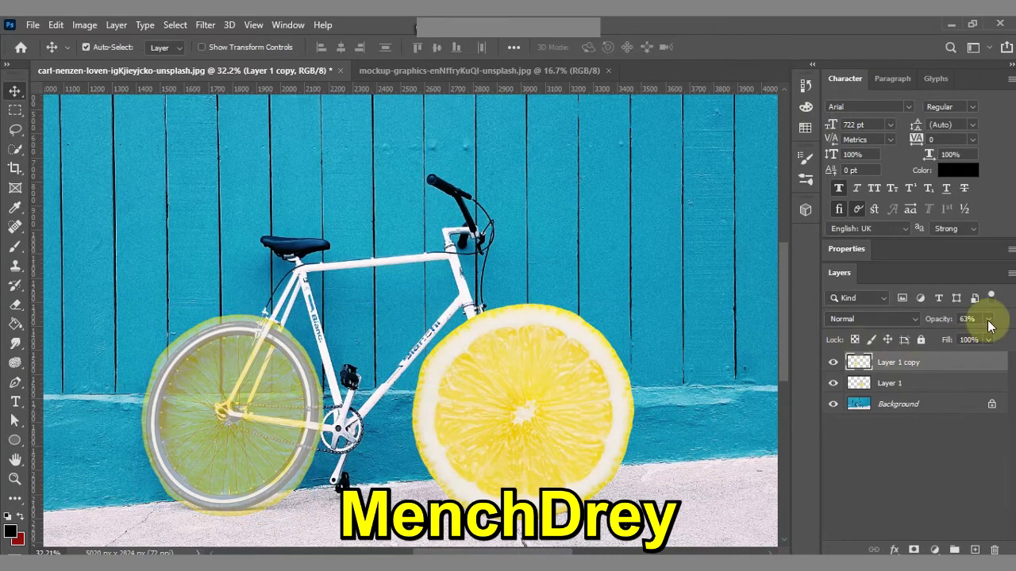
{"action": "left_click_drag", "start_coordinate": [972, 333], "coordinate": [1001, 333]}
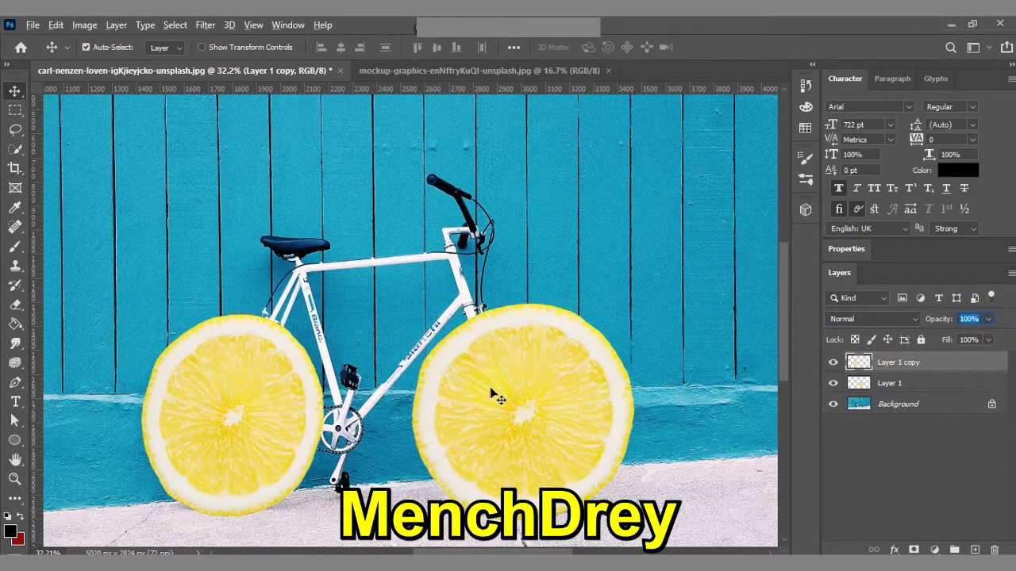
{"action": "left_click", "coordinate": [896, 404]}
Step: Lower the rear lemon layer's opacity to 30%
{"action": "scroll", "coordinate": [506, 411], "scroll_direction": "down", "scroll_amount": 2}
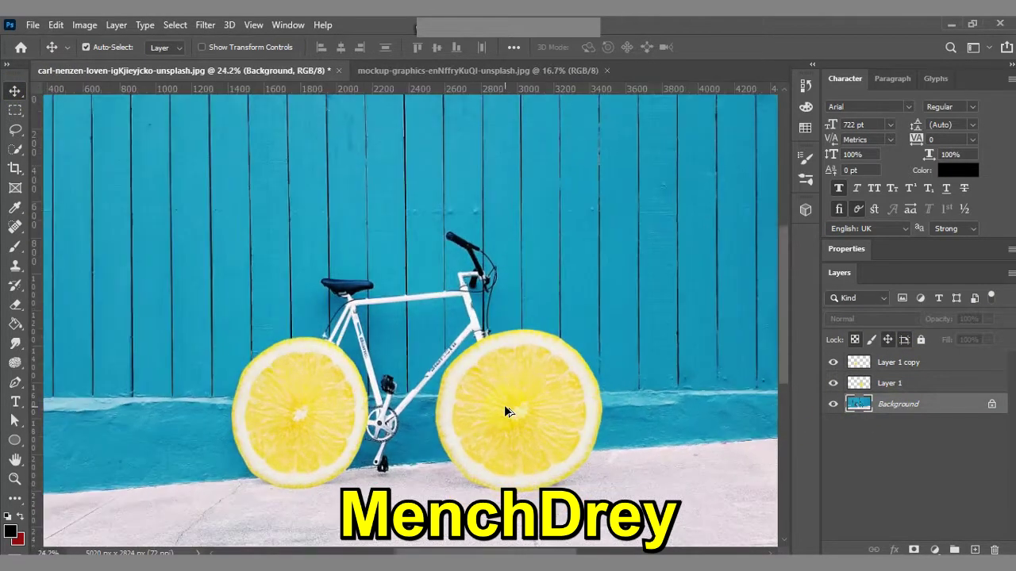
{"action": "scroll", "coordinate": [503, 407], "scroll_direction": "up", "scroll_amount": 2}
{"action": "scroll", "coordinate": [502, 404], "scroll_direction": "up", "scroll_amount": 1}
{"action": "scroll", "coordinate": [669, 442], "scroll_direction": "down", "scroll_amount": 1}
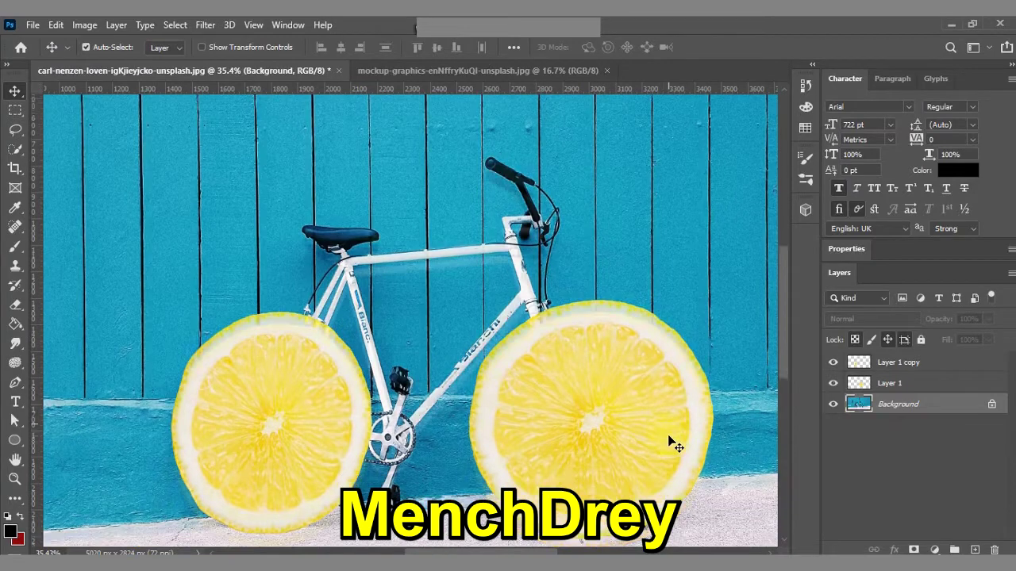
{"action": "scroll", "coordinate": [669, 442], "scroll_direction": "down", "scroll_amount": 1}
{"action": "scroll", "coordinate": [668, 442], "scroll_direction": "down", "scroll_amount": 1}
{"action": "left_click", "coordinate": [950, 365]}
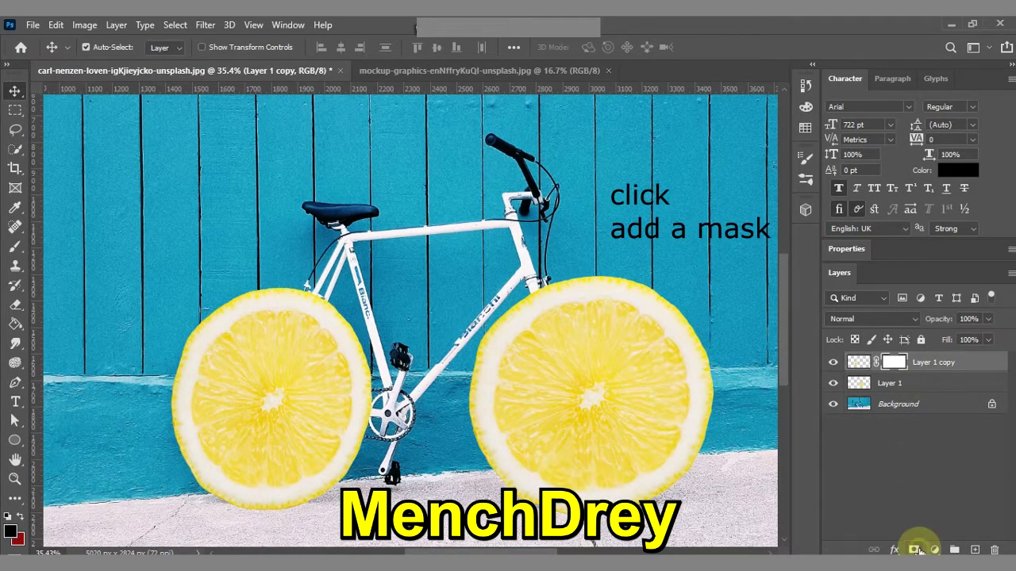
{"action": "left_click_drag", "start_coordinate": [988, 319], "coordinate": [960, 338]}
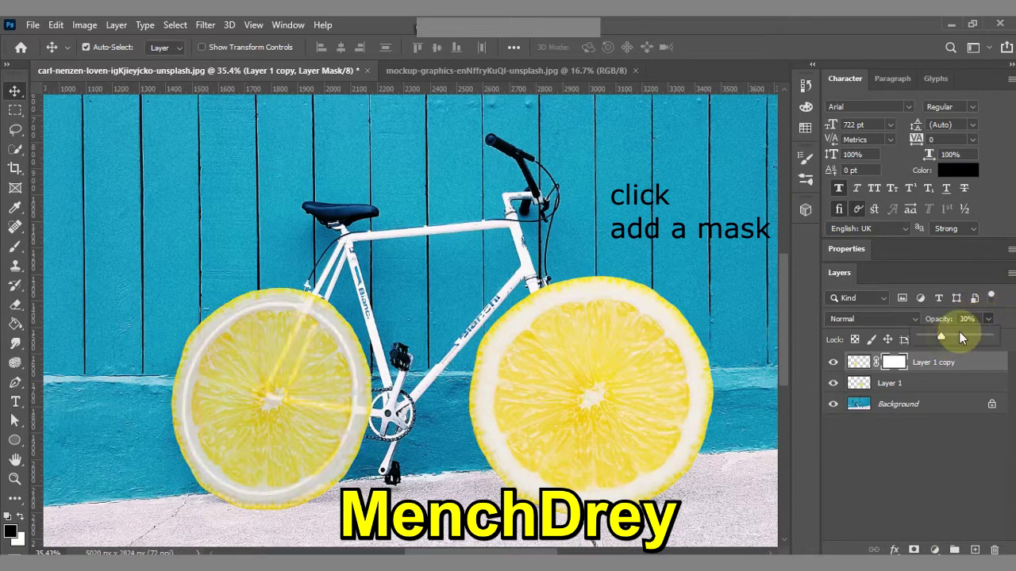
Step: Add a layer mask to the front lemon layer and drop its opacity to 62%
{"action": "left_click", "coordinate": [905, 383]}
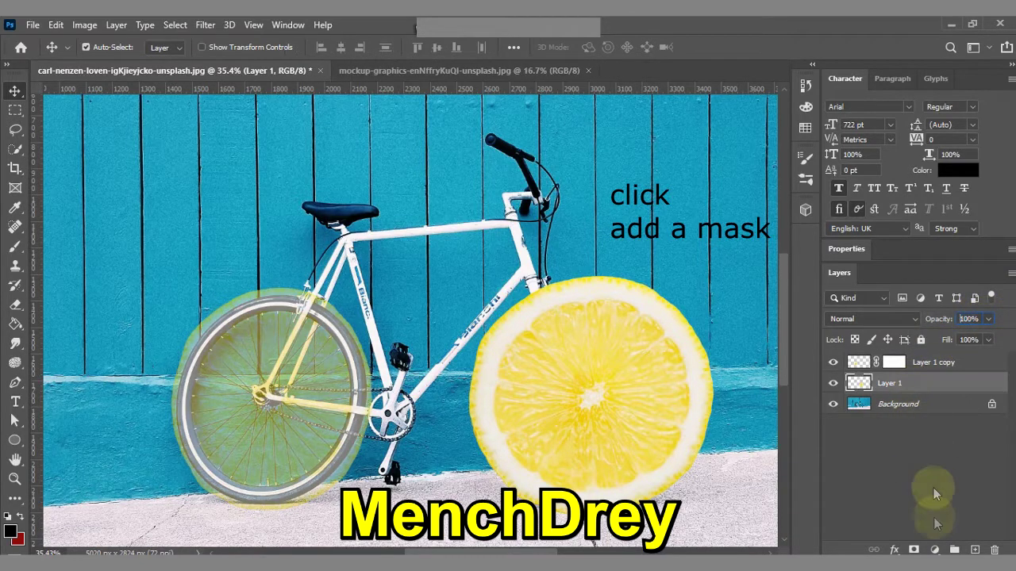
{"action": "left_click", "coordinate": [913, 549]}
{"action": "left_click", "coordinate": [988, 318]}
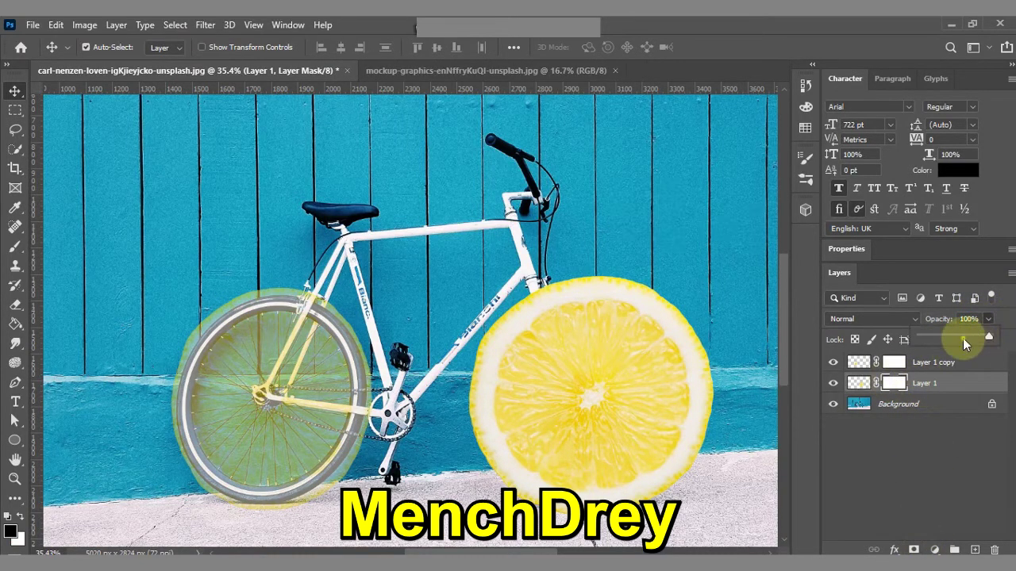
{"action": "left_click_drag", "start_coordinate": [966, 344], "coordinate": [962, 337]}
{"action": "left_click", "coordinate": [15, 246]}
Step: With a smaller black brush, paint the front lemon's mask over the fork
{"action": "left_click", "coordinate": [77, 246]}
{"action": "key", "text": "bracketleft"}
{"action": "key", "text": "bracketleft"}
{"action": "key", "text": "bracketleft"}
{"action": "key", "text": "bracketleft"}
{"action": "key", "text": "bracketleft"}
{"action": "scroll", "coordinate": [547, 311], "scroll_direction": "up", "scroll_amount": 2}
{"action": "scroll", "coordinate": [535, 300], "scroll_direction": "up", "scroll_amount": 4}
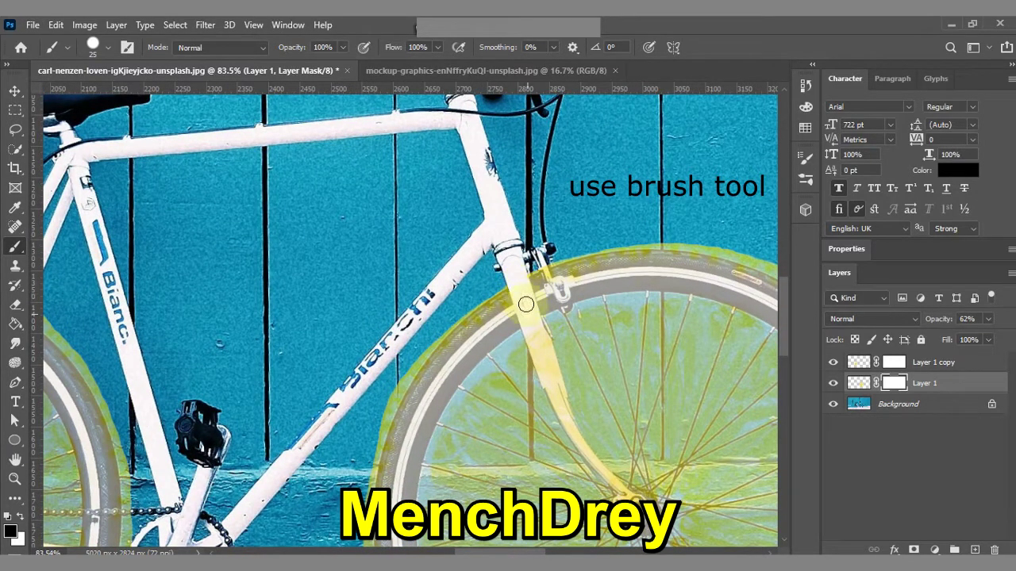
{"action": "left_click_drag", "start_coordinate": [519, 285], "coordinate": [523, 308]}
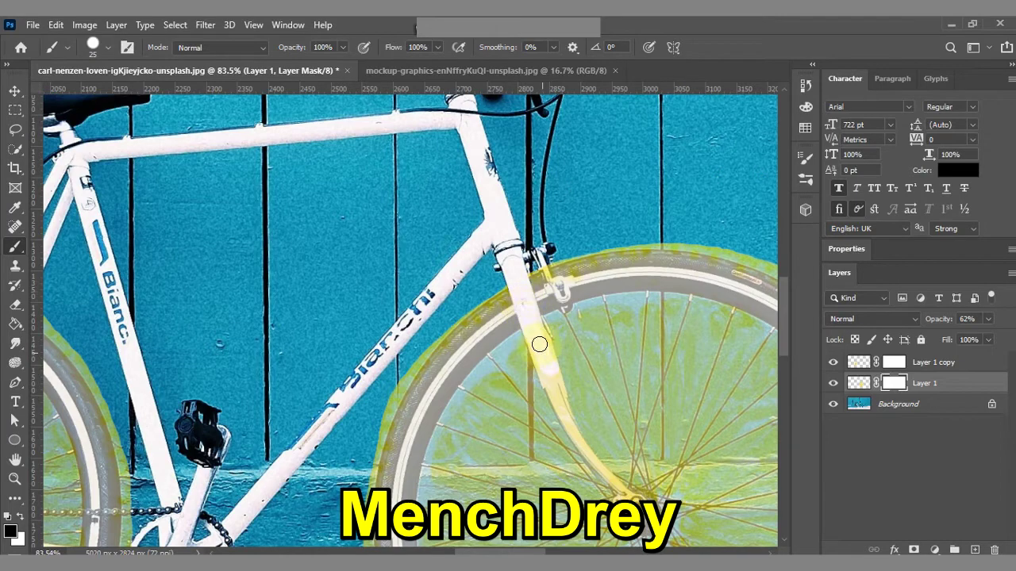
Step: Shrink the brush further and paint the mask to reveal the wheel hub and fork end
{"action": "scroll", "coordinate": [539, 344], "scroll_direction": "up", "scroll_amount": 5}
{"action": "key", "text": "["}
{"action": "key", "text": "["}
{"action": "key", "text": "["}
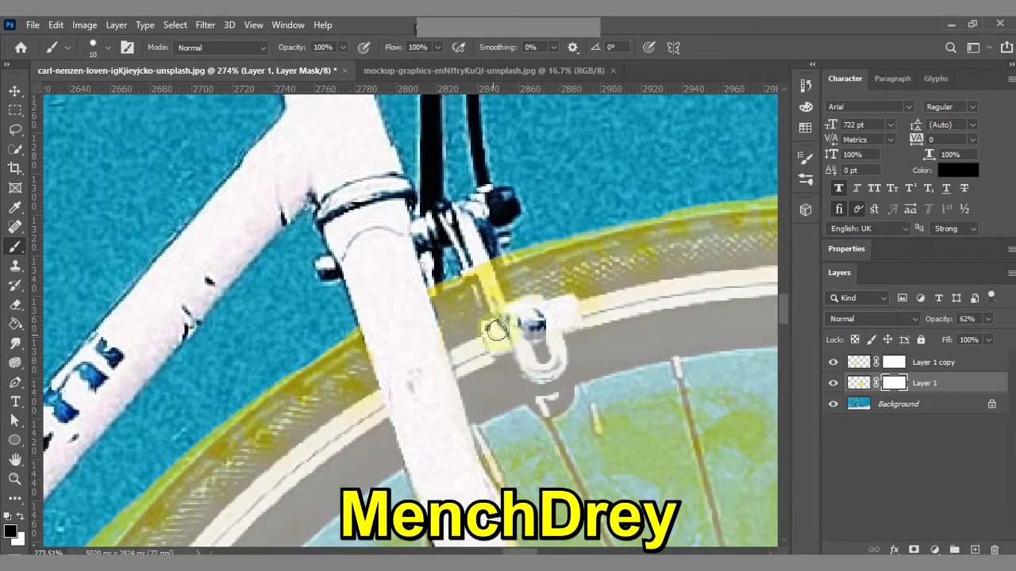
{"action": "key", "text": "bracketleft"}
{"action": "key", "text": "bracketleft"}
{"action": "scroll", "coordinate": [496, 339], "scroll_direction": "down", "scroll_amount": 3}
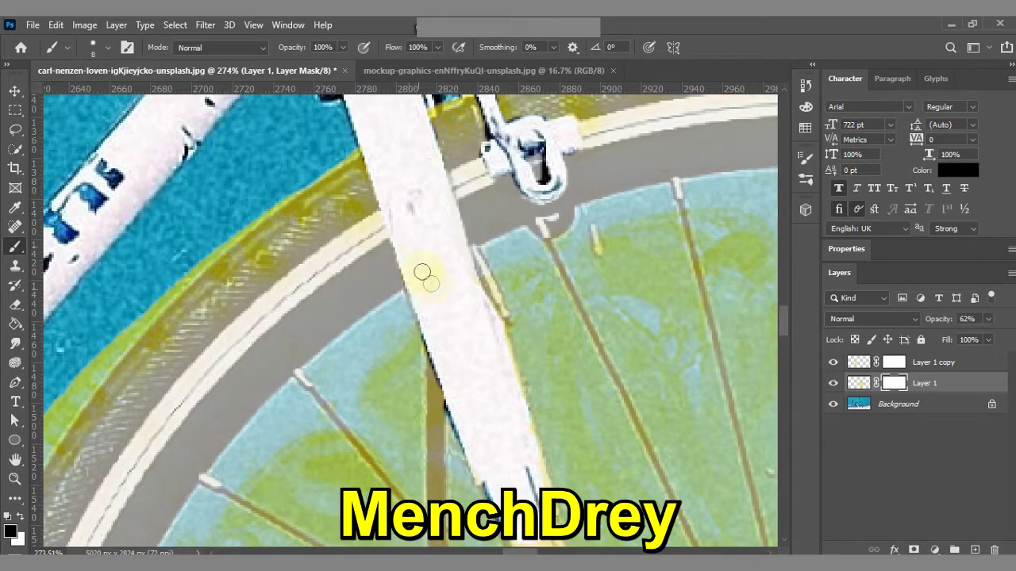
{"action": "scroll", "coordinate": [421, 272], "scroll_direction": "down", "scroll_amount": 6}
{"action": "scroll", "coordinate": [682, 405], "scroll_direction": "down", "scroll_amount": 2}
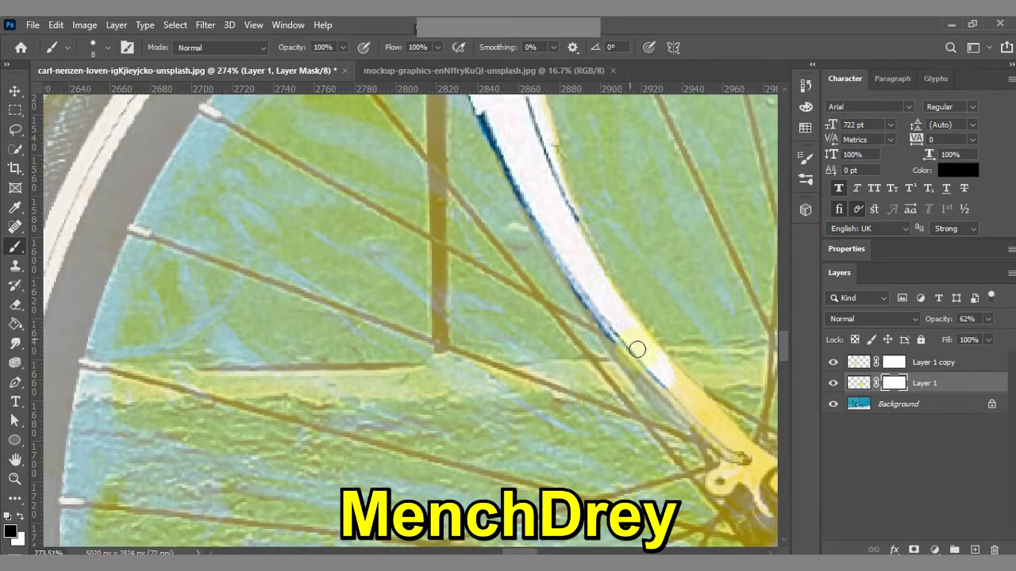
{"action": "scroll", "coordinate": [636, 347], "scroll_direction": "up", "scroll_amount": 2}
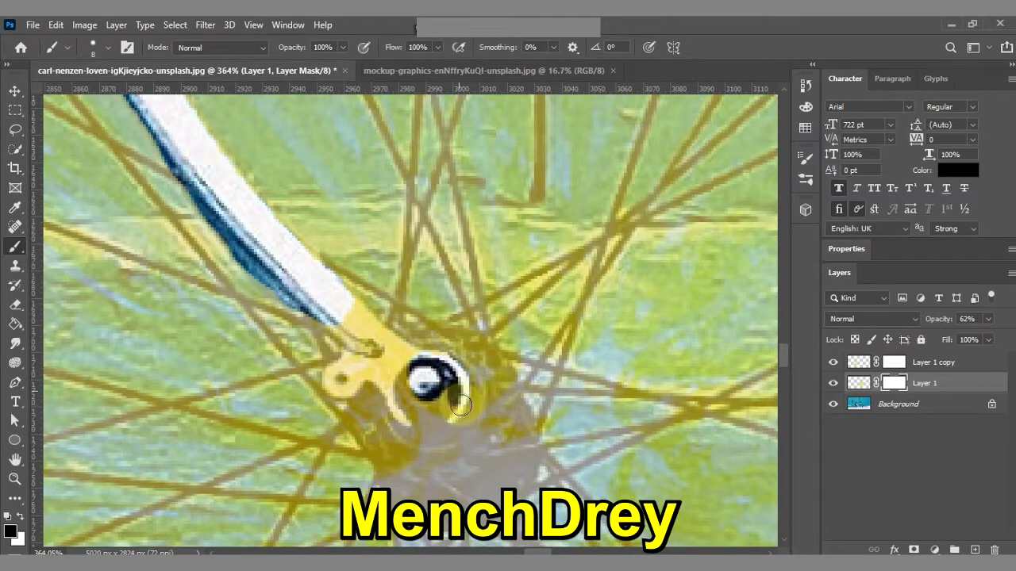
{"action": "mouse_move", "coordinate": [450, 395]}
{"action": "left_mouse_down"}
{"action": "mouse_move", "coordinate": [388, 384]}
{"action": "mouse_move", "coordinate": [405, 357]}
{"action": "left_mouse_up"}
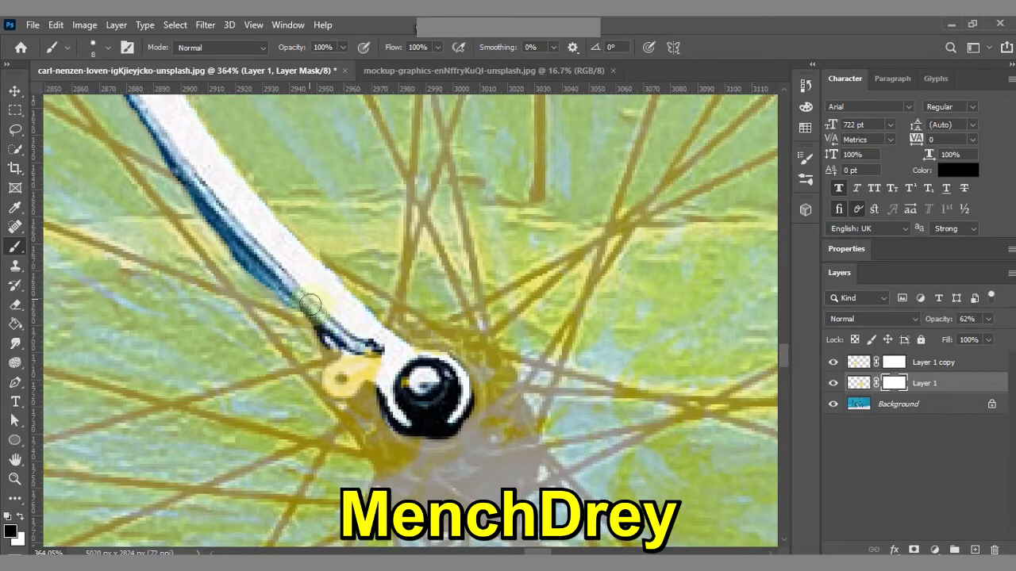
{"action": "left_click_drag", "start_coordinate": [309, 306], "coordinate": [374, 357]}
{"action": "scroll", "coordinate": [171, 310], "scroll_direction": "down", "scroll_amount": 2}
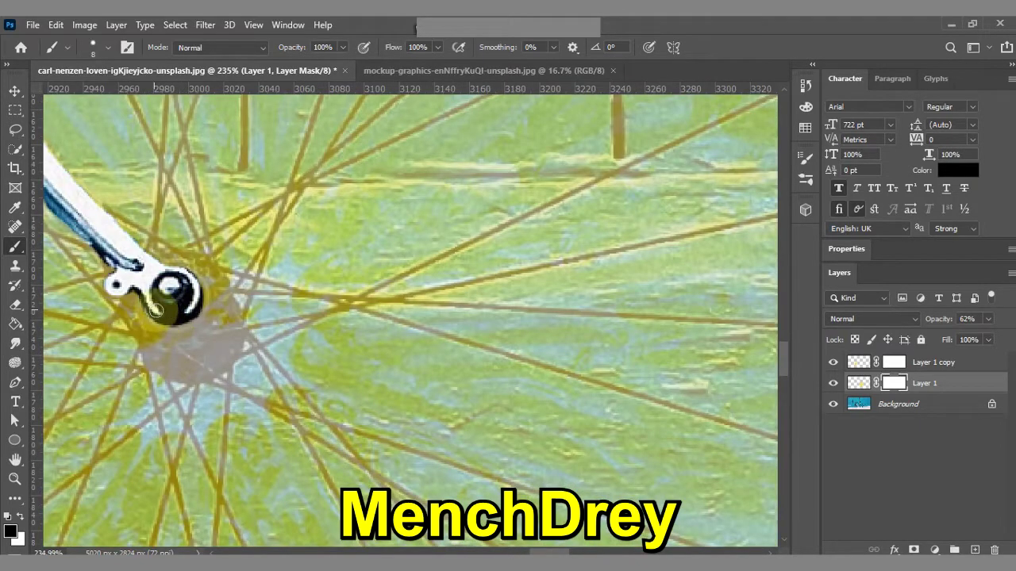
{"action": "mouse_move", "coordinate": [158, 317]}
{"action": "left_mouse_down"}
{"action": "mouse_move", "coordinate": [172, 287]}
{"action": "mouse_move", "coordinate": [157, 301]}
{"action": "mouse_move", "coordinate": [177, 326]}
{"action": "mouse_move", "coordinate": [151, 315]}
{"action": "left_mouse_up"}
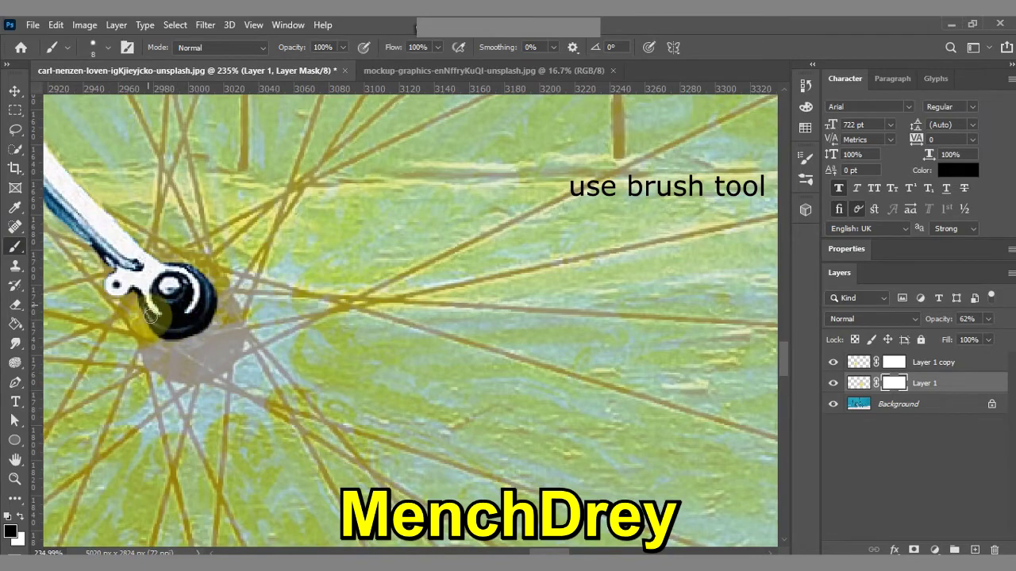
Step: Restore the front lemon layer to 100% opacity
{"action": "scroll", "coordinate": [290, 329], "scroll_direction": "down", "scroll_amount": 2}
{"action": "scroll", "coordinate": [335, 319], "scroll_direction": "down", "scroll_amount": 5}
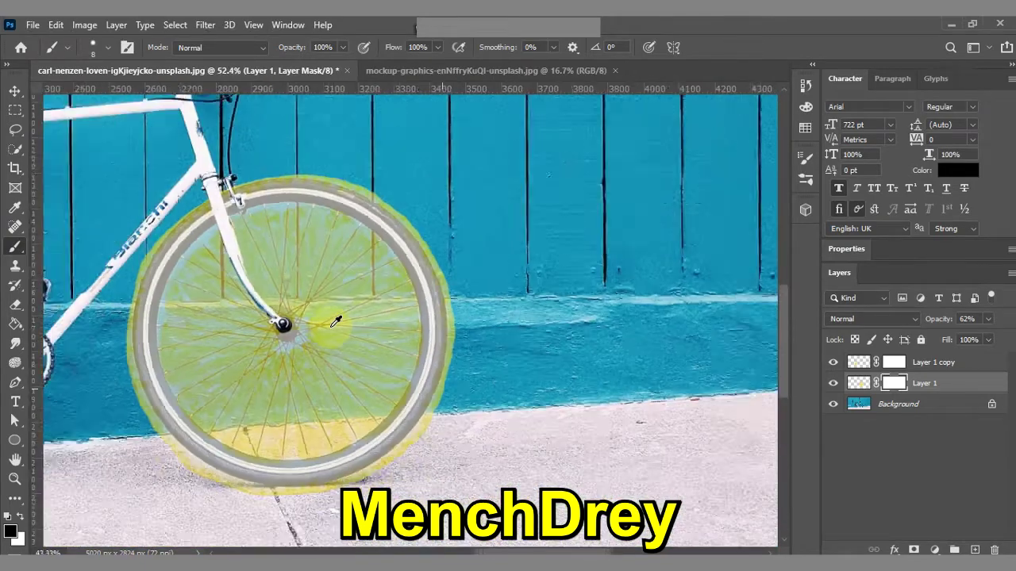
{"action": "scroll", "coordinate": [336, 319], "scroll_direction": "down", "scroll_amount": 1}
{"action": "left_click", "coordinate": [989, 318]}
{"action": "left_click_drag", "start_coordinate": [981, 336], "coordinate": [996, 329]}
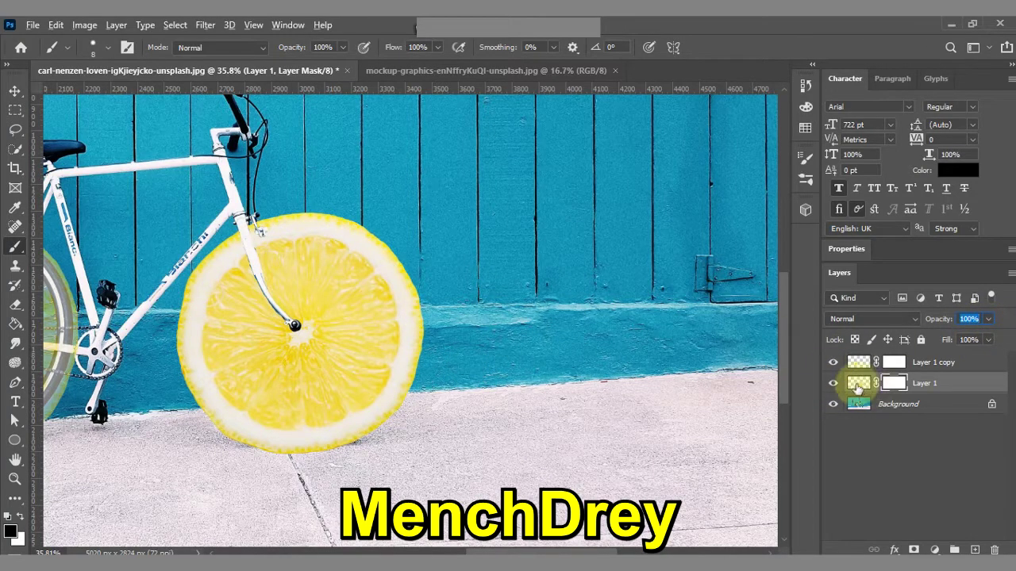
{"action": "left_click", "coordinate": [872, 404]}
{"action": "scroll", "coordinate": [242, 367], "scroll_direction": "down", "scroll_amount": 2}
{"action": "scroll", "coordinate": [511, 411], "scroll_direction": "up", "scroll_amount": 1}
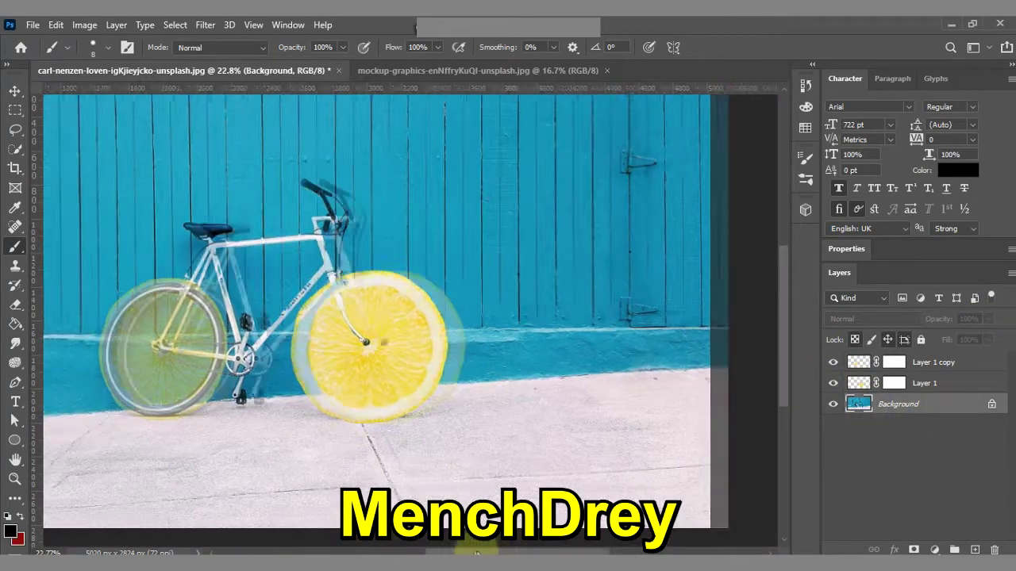
{"action": "scroll", "coordinate": [511, 411], "scroll_direction": "up", "scroll_amount": 1}
{"action": "scroll", "coordinate": [511, 411], "scroll_direction": "up", "scroll_amount": 2}
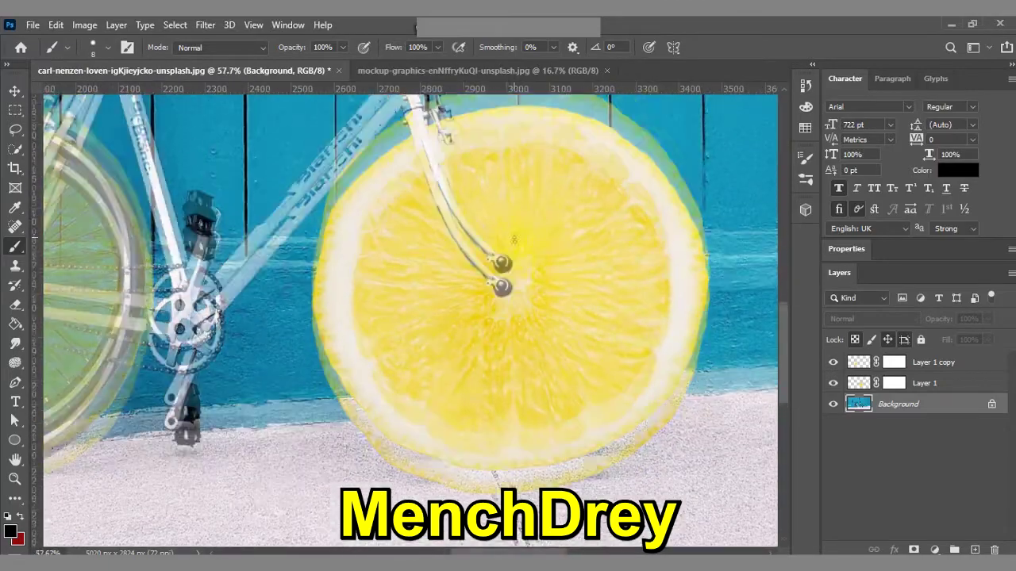
{"action": "scroll", "coordinate": [495, 255], "scroll_direction": "up", "scroll_amount": 1}
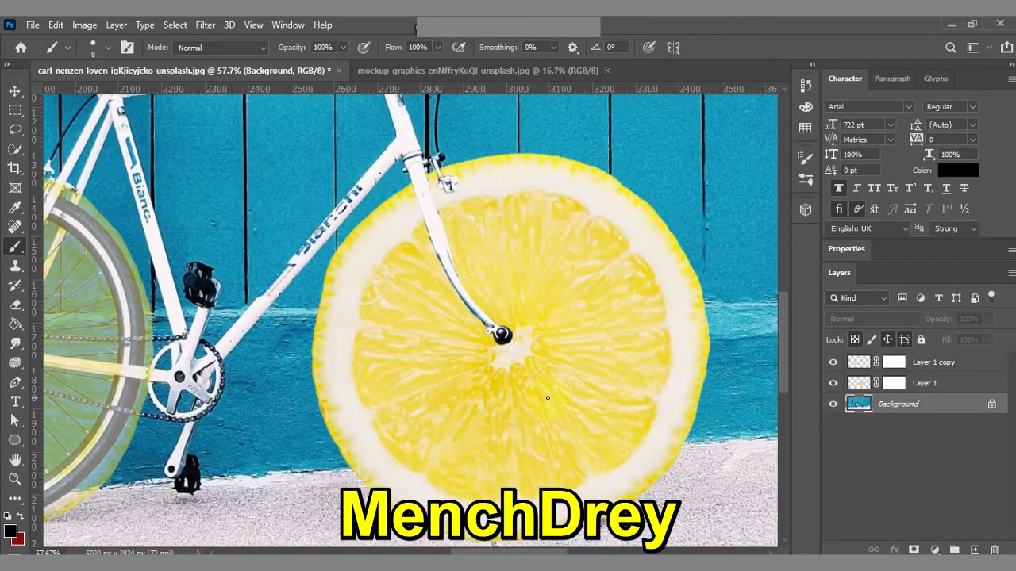
{"action": "scroll", "coordinate": [548, 399], "scroll_direction": "down", "scroll_amount": 3}
{"action": "scroll", "coordinate": [472, 388], "scroll_direction": "down", "scroll_amount": 1}
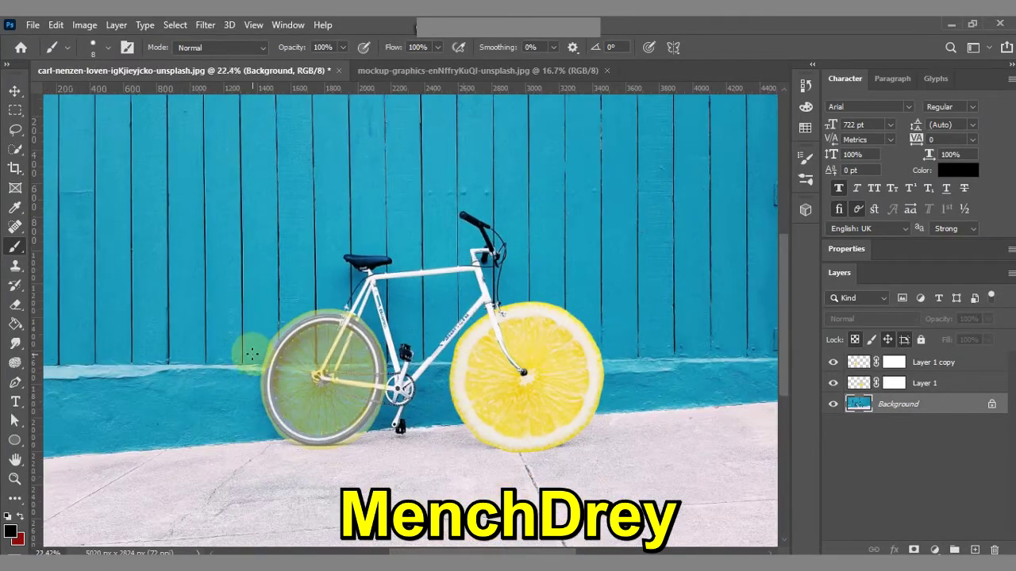
{"action": "scroll", "coordinate": [541, 366], "scroll_direction": "up", "scroll_amount": 1}
{"action": "scroll", "coordinate": [541, 367], "scroll_direction": "up", "scroll_amount": 3}
{"action": "scroll", "coordinate": [541, 367], "scroll_direction": "down", "scroll_amount": 3}
{"action": "left_click", "coordinate": [968, 386]}
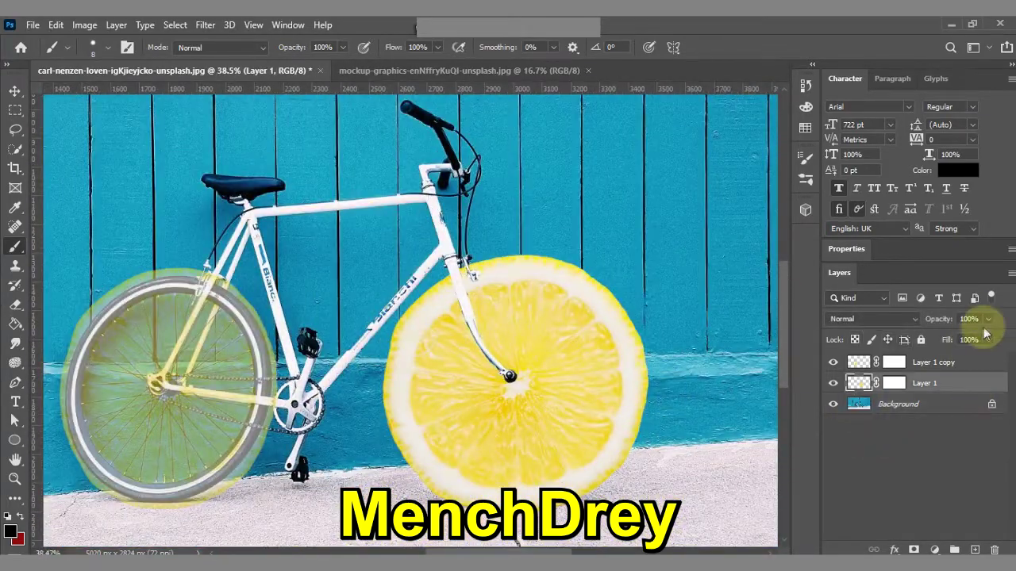
{"action": "left_click_drag", "start_coordinate": [966, 339], "coordinate": [966, 339]}
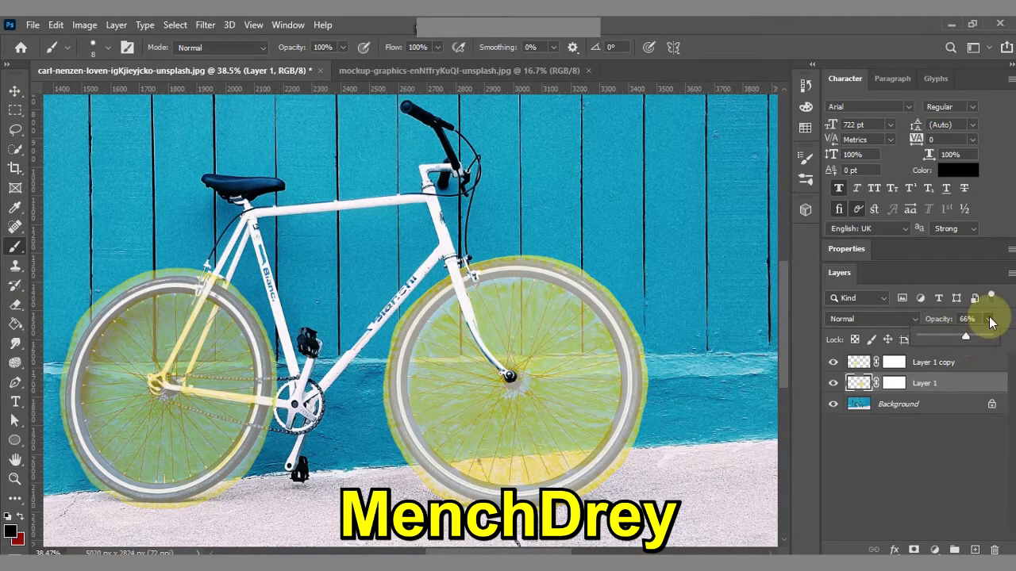
{"action": "scroll", "coordinate": [555, 354], "scroll_direction": "up", "scroll_amount": 5}
{"action": "left_click", "coordinate": [988, 318]}
{"action": "left_click_drag", "start_coordinate": [966, 338], "coordinate": [1010, 337]}
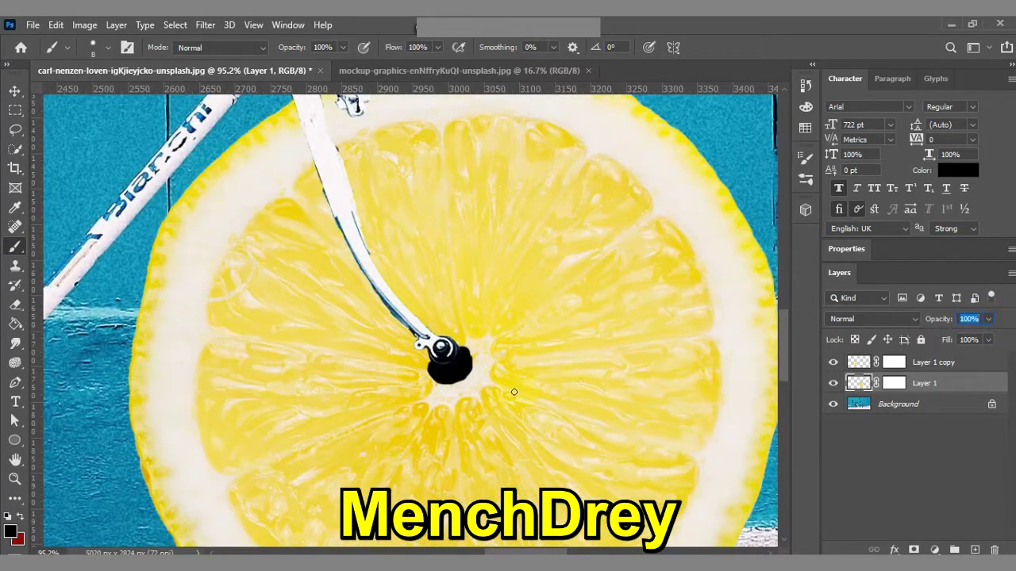
{"action": "type", "text": "5"}
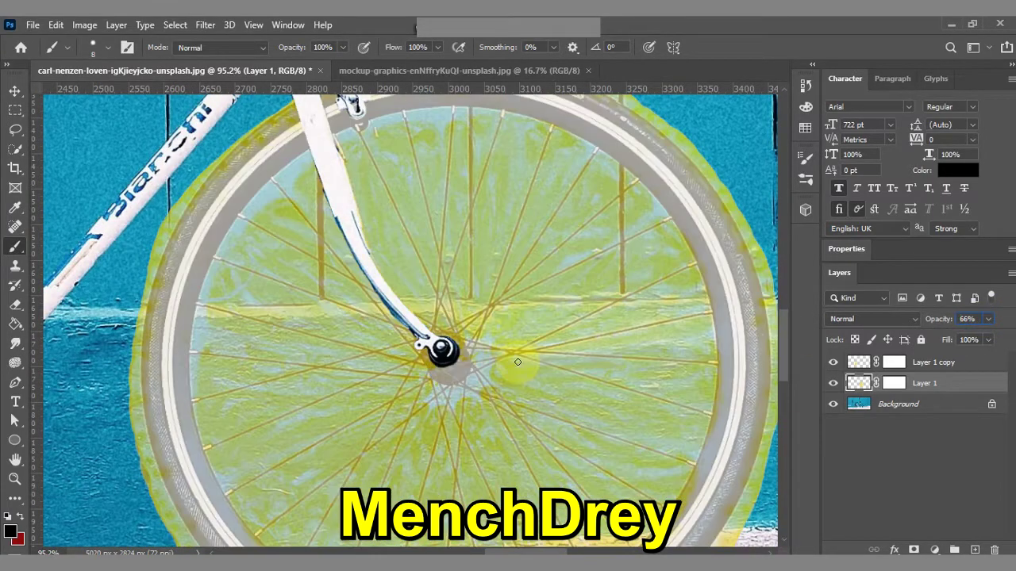
{"action": "left_click", "coordinate": [988, 319]}
{"action": "left_click_drag", "start_coordinate": [992, 336], "coordinate": [1010, 337]}
{"action": "left_click", "coordinate": [15, 91]}
{"action": "scroll", "coordinate": [222, 278], "scroll_direction": "down", "scroll_amount": 5}
{"action": "scroll", "coordinate": [410, 318], "scroll_direction": "left", "scroll_amount": 3}
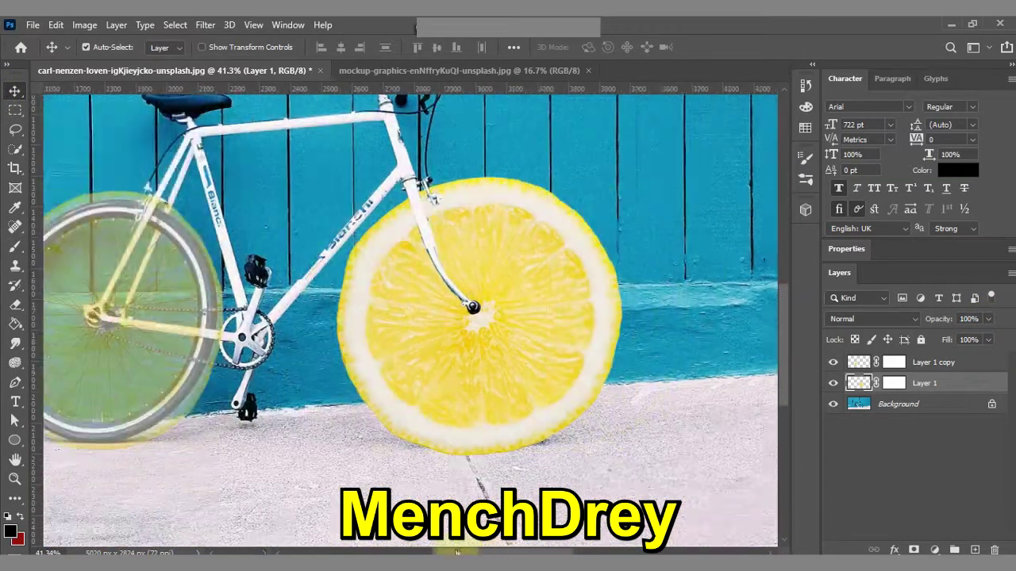
Step: Select Layer 1 copy's mask thumbnail and choose the Brush tool
{"action": "scroll", "coordinate": [410, 318], "scroll_direction": "left", "scroll_amount": 3}
{"action": "scroll", "coordinate": [410, 318], "scroll_direction": "left", "scroll_amount": 3}
{"action": "scroll", "coordinate": [555, 349], "scroll_direction": "up", "scroll_amount": 2}
{"action": "scroll", "coordinate": [561, 351], "scroll_direction": "up", "scroll_amount": 2}
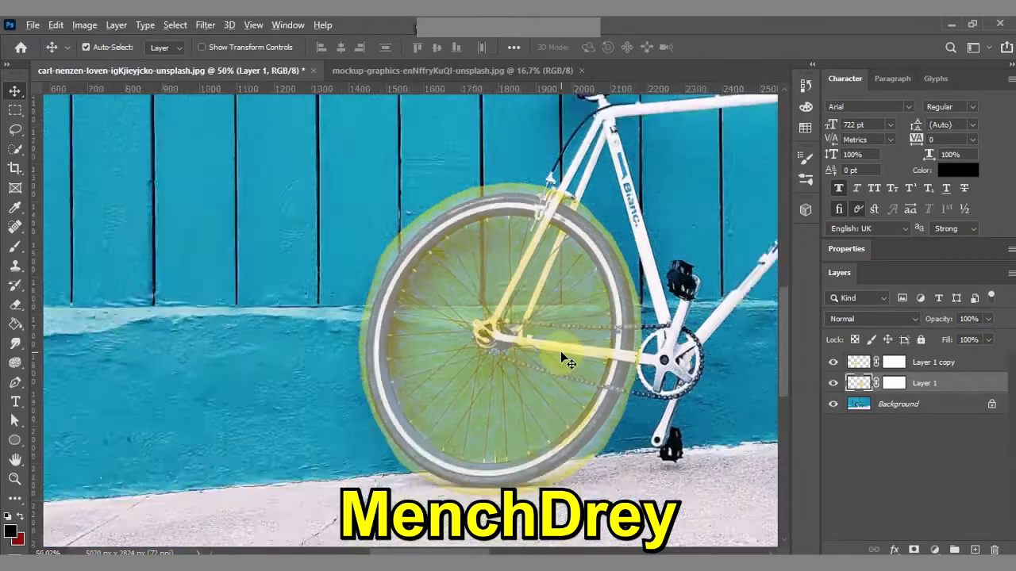
{"action": "scroll", "coordinate": [561, 351], "scroll_direction": "up", "scroll_amount": 2}
{"action": "scroll", "coordinate": [608, 285], "scroll_direction": "up", "scroll_amount": 1}
{"action": "left_click", "coordinate": [889, 362]}
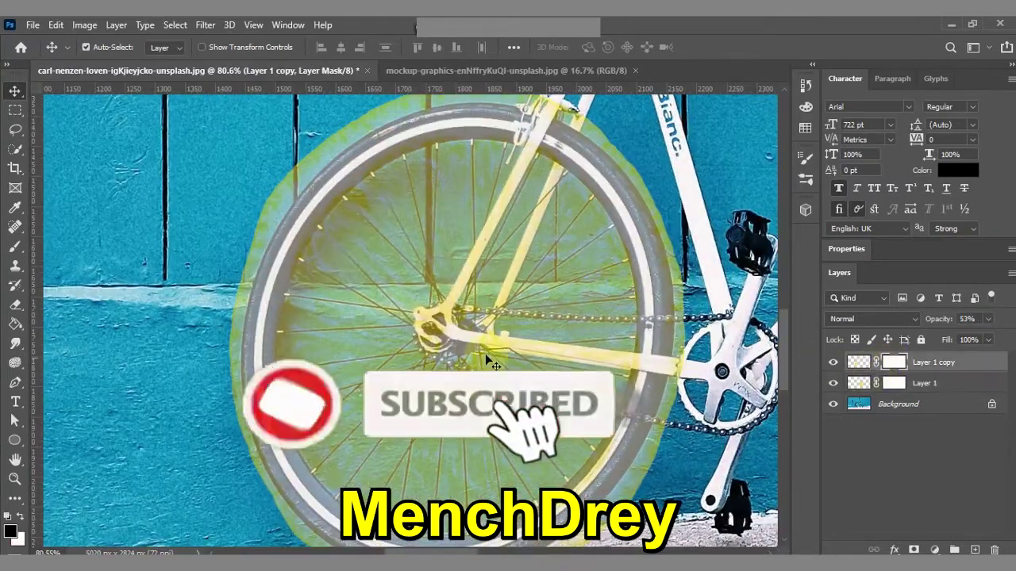
{"action": "right_click", "coordinate": [15, 246]}
{"action": "left_click", "coordinate": [76, 243]}
Step: Paint black on the rear lemon's mask to reveal the rear brake
{"action": "scroll", "coordinate": [410, 320], "scroll_direction": "up", "scroll_amount": 3}
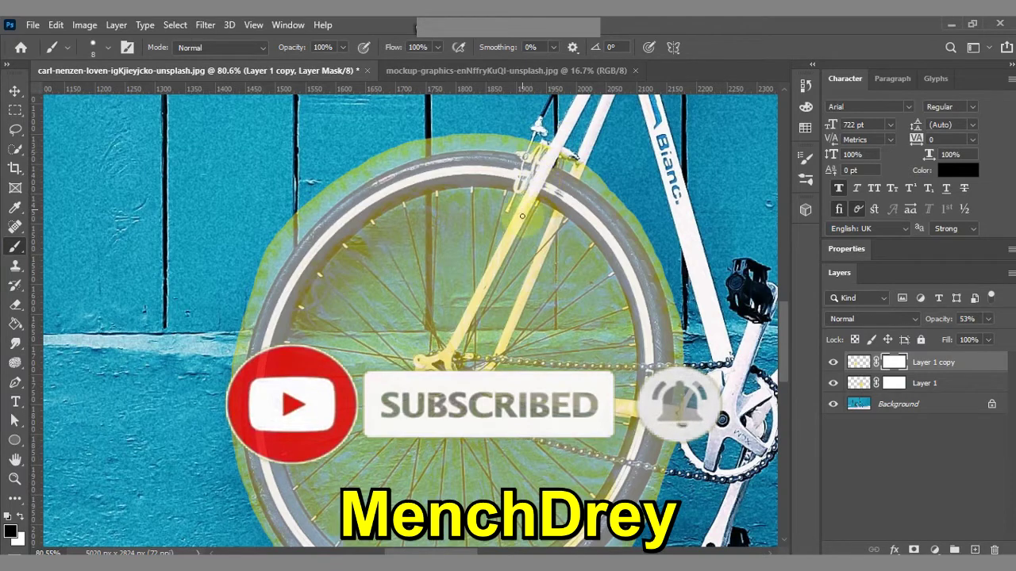
{"action": "scroll", "coordinate": [487, 190], "scroll_direction": "up", "scroll_amount": 2}
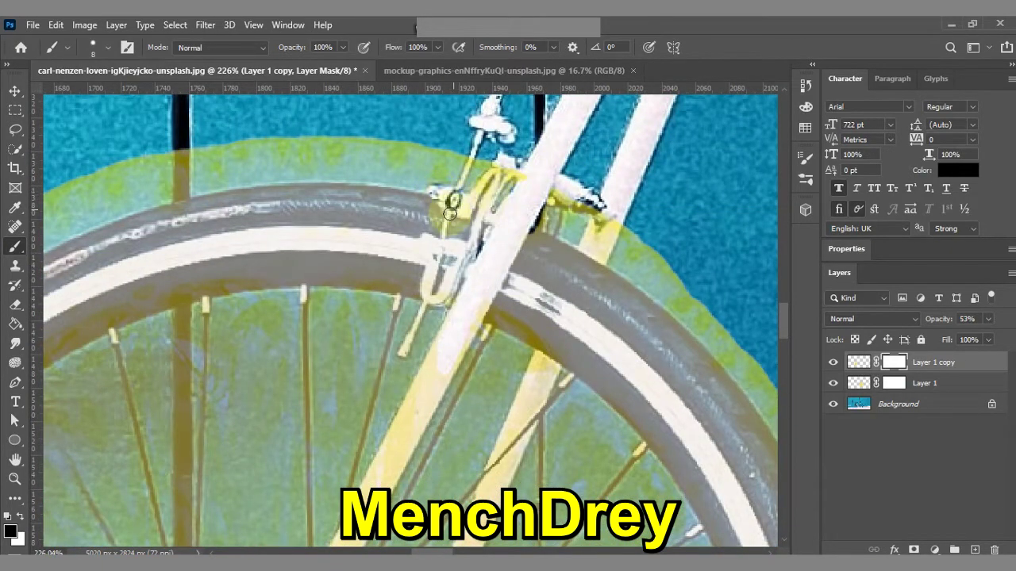
{"action": "left_click_drag", "start_coordinate": [467, 188], "coordinate": [460, 201]}
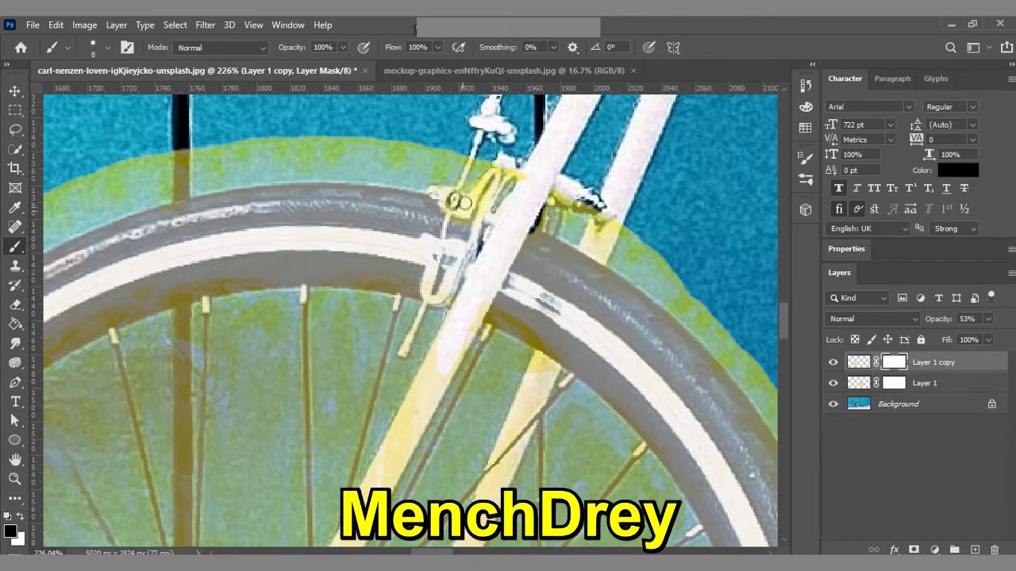
{"action": "left_click_drag", "start_coordinate": [438, 269], "coordinate": [492, 202]}
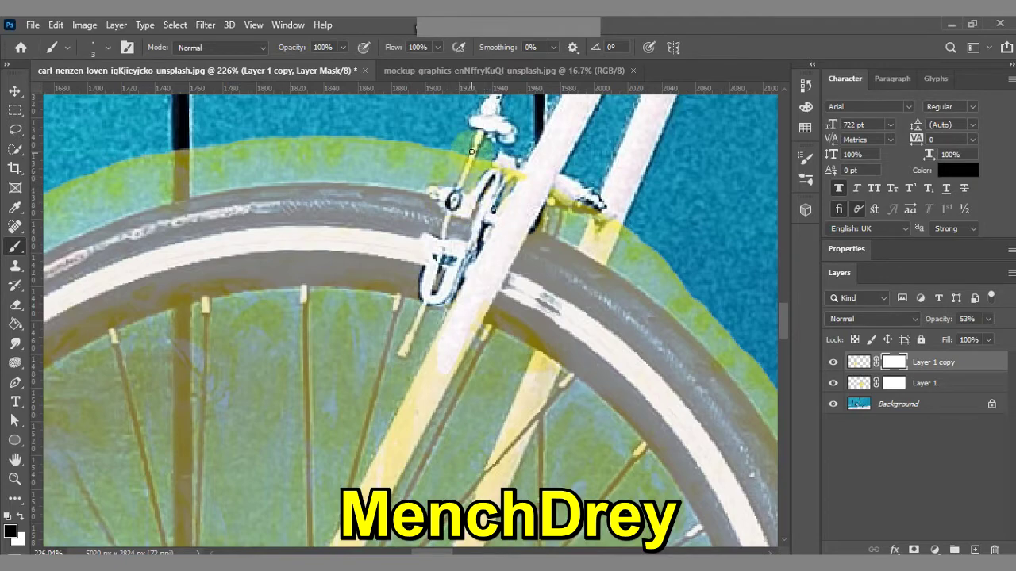
Step: Paint the rear lemon's mask over the frame tube crossing the slice
{"action": "scroll", "coordinate": [516, 151], "scroll_direction": "down", "scroll_amount": 2}
{"action": "scroll", "coordinate": [524, 156], "scroll_direction": "down", "scroll_amount": 2}
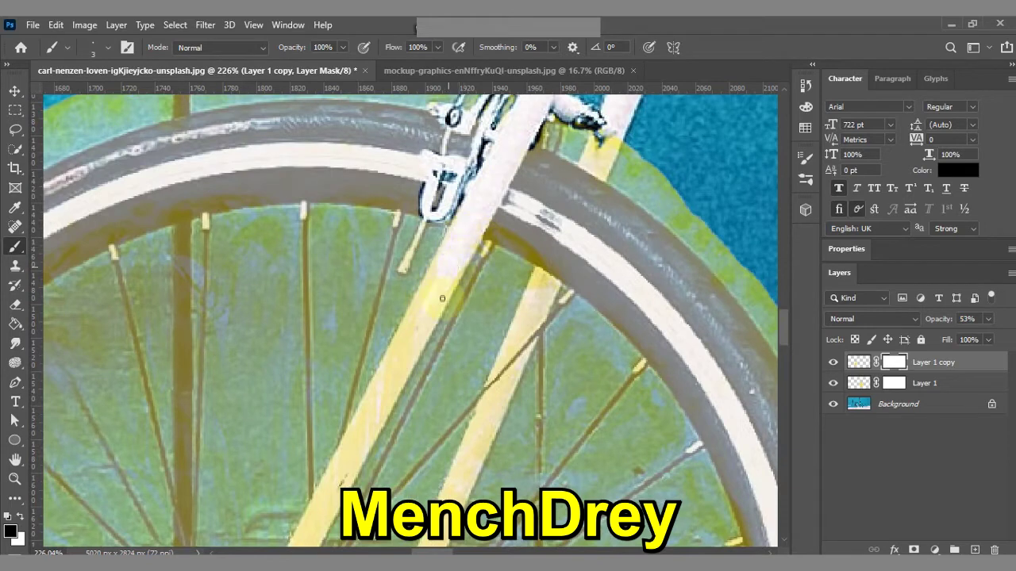
{"action": "scroll", "coordinate": [381, 238], "scroll_direction": "down", "scroll_amount": 5}
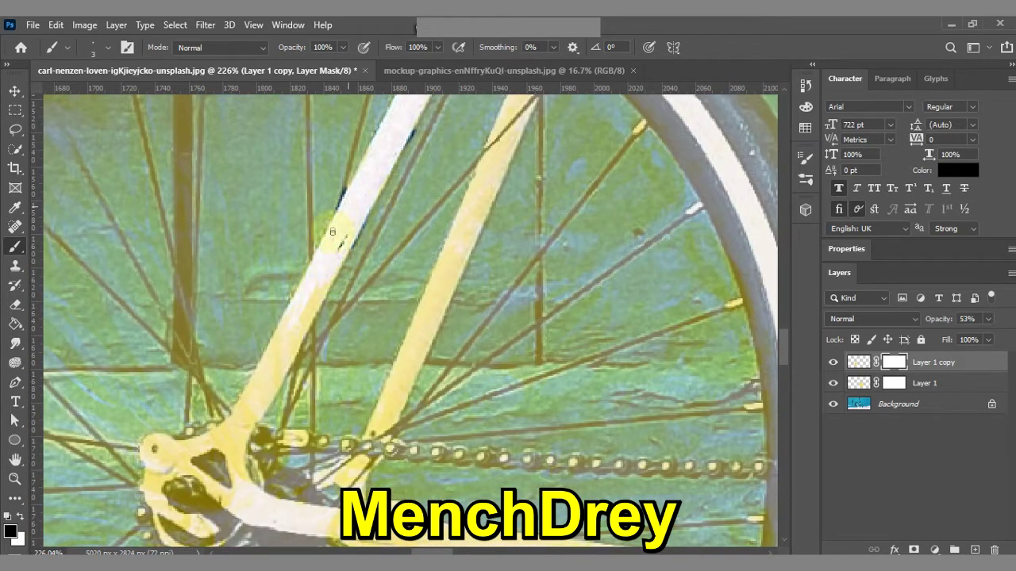
{"action": "left_click_drag", "start_coordinate": [311, 309], "coordinate": [341, 251]}
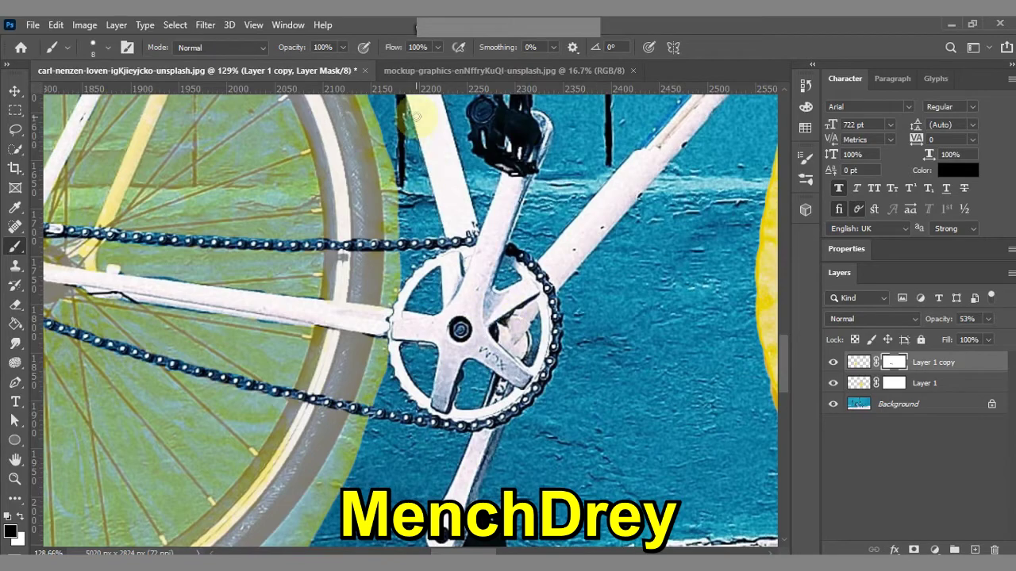
{"action": "scroll", "coordinate": [418, 117], "scroll_direction": "up", "scroll_amount": 3}
{"action": "scroll", "coordinate": [418, 117], "scroll_direction": "up", "scroll_amount": 2}
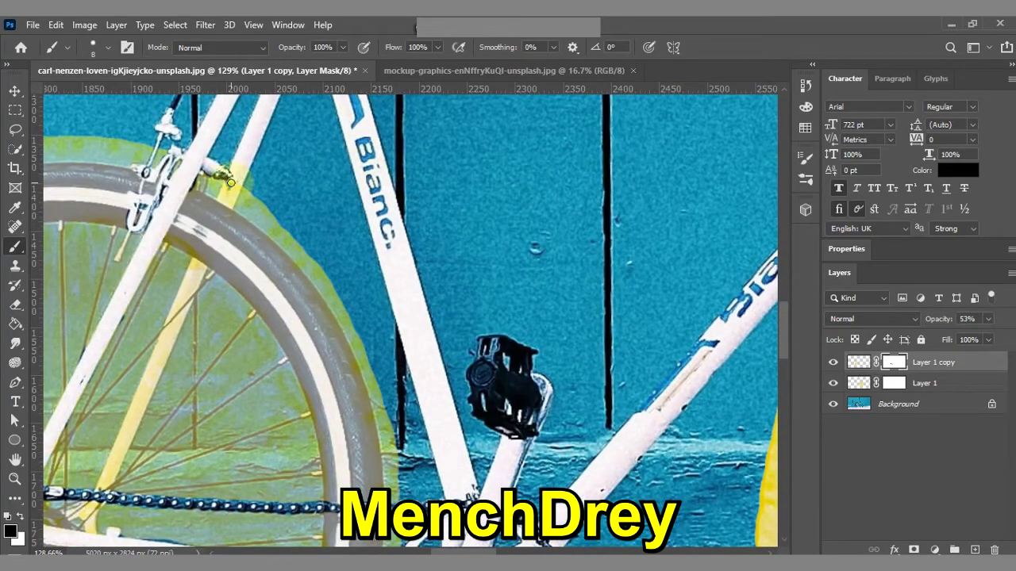
{"action": "scroll", "coordinate": [769, 378], "scroll_direction": "down", "scroll_amount": 3}
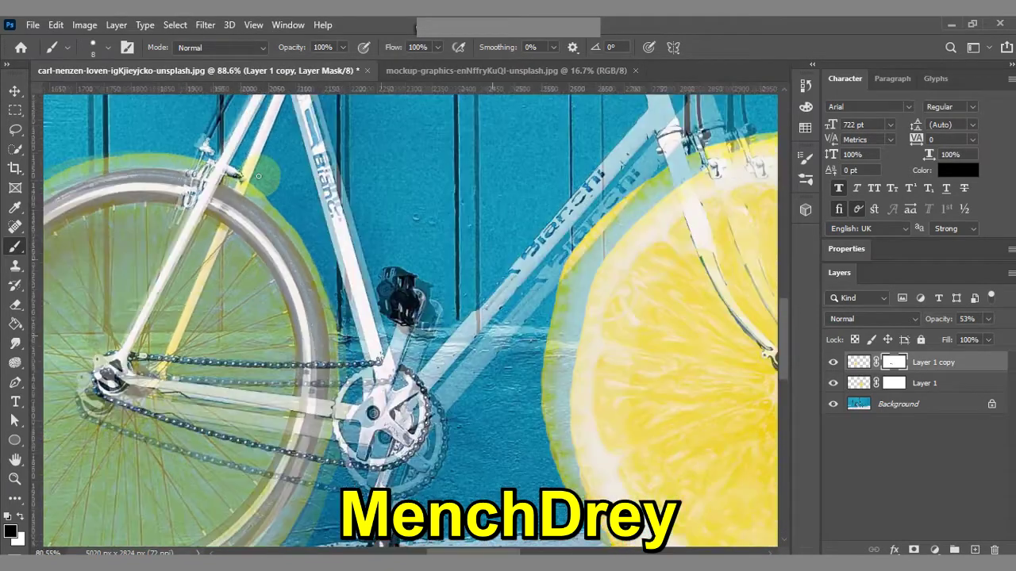
{"action": "scroll", "coordinate": [770, 377], "scroll_direction": "down", "scroll_amount": 2}
{"action": "left_click", "coordinate": [989, 319]}
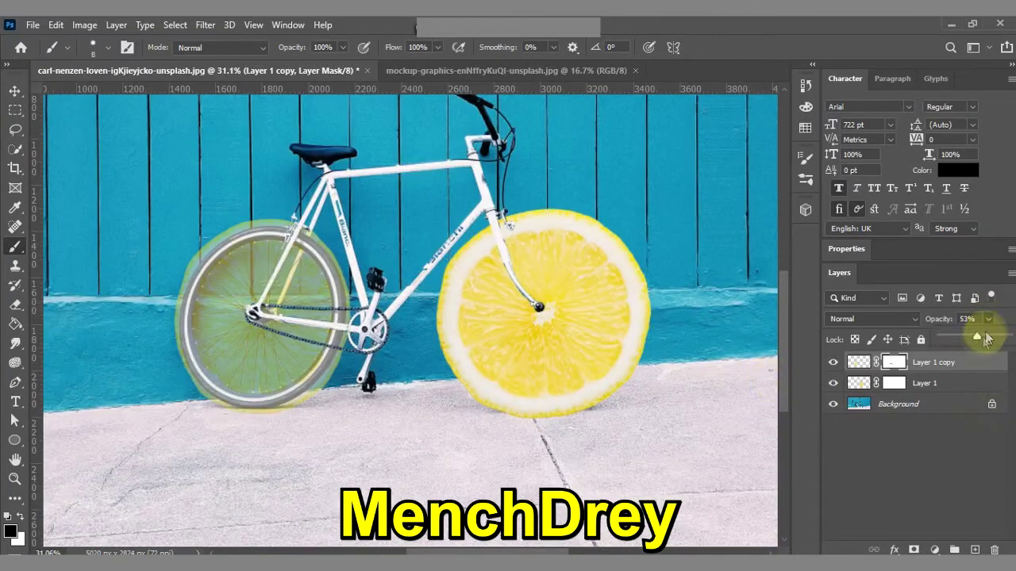
Step: Raise the rear lemon to 100% opacity and inspect the masked result
{"action": "left_click_drag", "start_coordinate": [980, 333], "coordinate": [993, 321]}
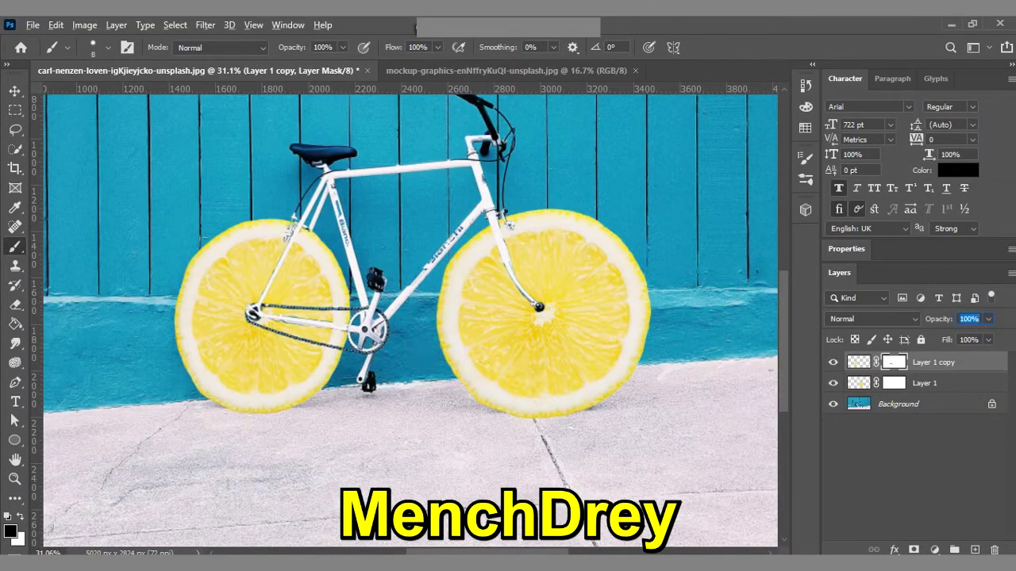
{"action": "left_click", "coordinate": [894, 401]}
{"action": "scroll", "coordinate": [268, 293], "scroll_direction": "up", "scroll_amount": 3}
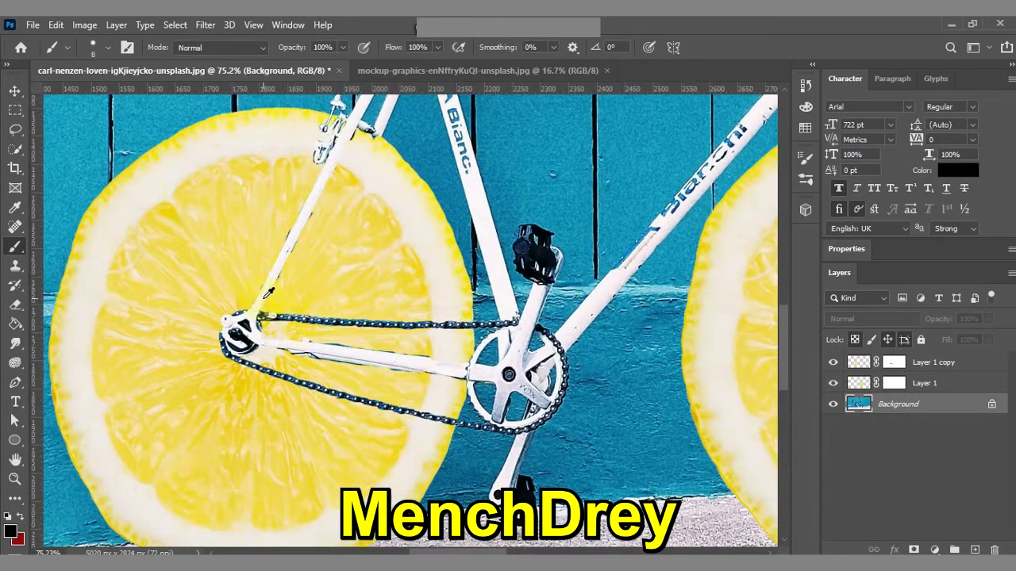
{"action": "scroll", "coordinate": [346, 246], "scroll_direction": "down", "scroll_amount": 1}
{"action": "scroll", "coordinate": [350, 246], "scroll_direction": "up", "scroll_amount": 2}
{"action": "scroll", "coordinate": [349, 246], "scroll_direction": "down", "scroll_amount": 2}
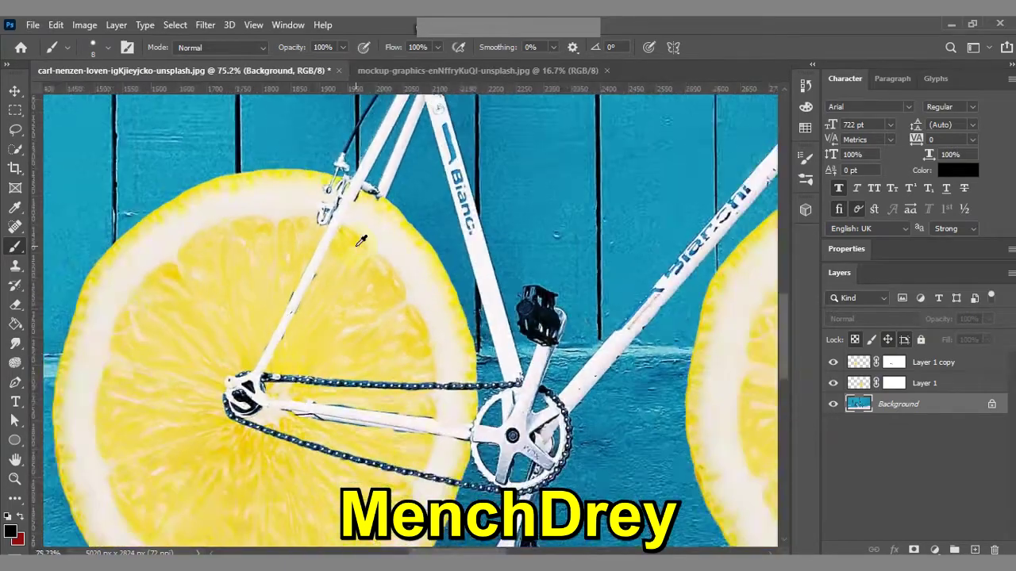
{"action": "scroll", "coordinate": [356, 246], "scroll_direction": "down", "scroll_amount": 1}
{"action": "scroll", "coordinate": [358, 272], "scroll_direction": "down", "scroll_amount": 1}
{"action": "scroll", "coordinate": [381, 238], "scroll_direction": "down", "scroll_amount": 1}
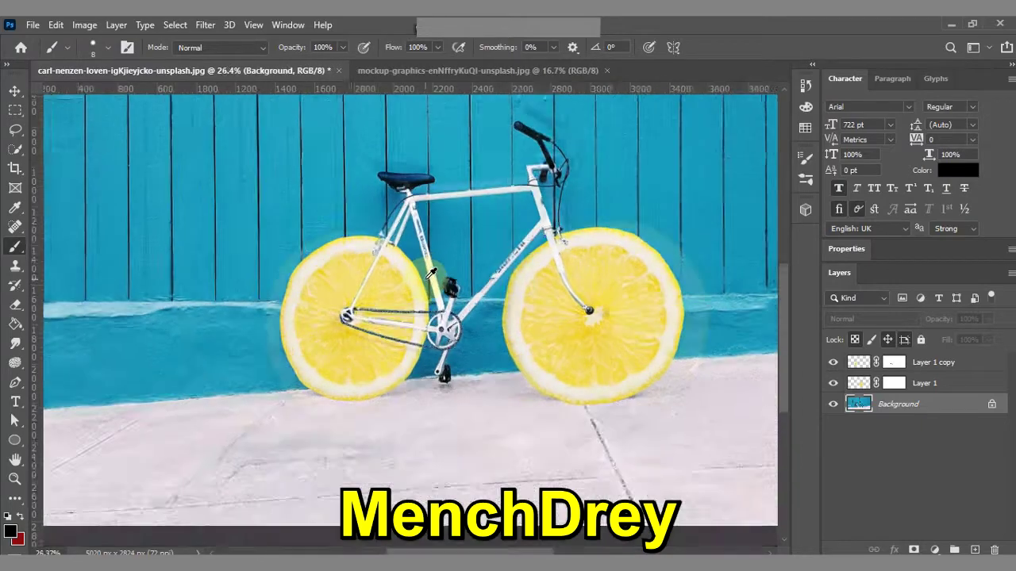
{"action": "scroll", "coordinate": [424, 278], "scroll_direction": "up", "scroll_amount": 1}
Step: Set Layer 1 copy's opacity back down to 58%
{"action": "left_click", "coordinate": [956, 364]}
{"action": "left_click", "coordinate": [988, 318]}
{"action": "left_click_drag", "start_coordinate": [992, 337], "coordinate": [960, 339]}
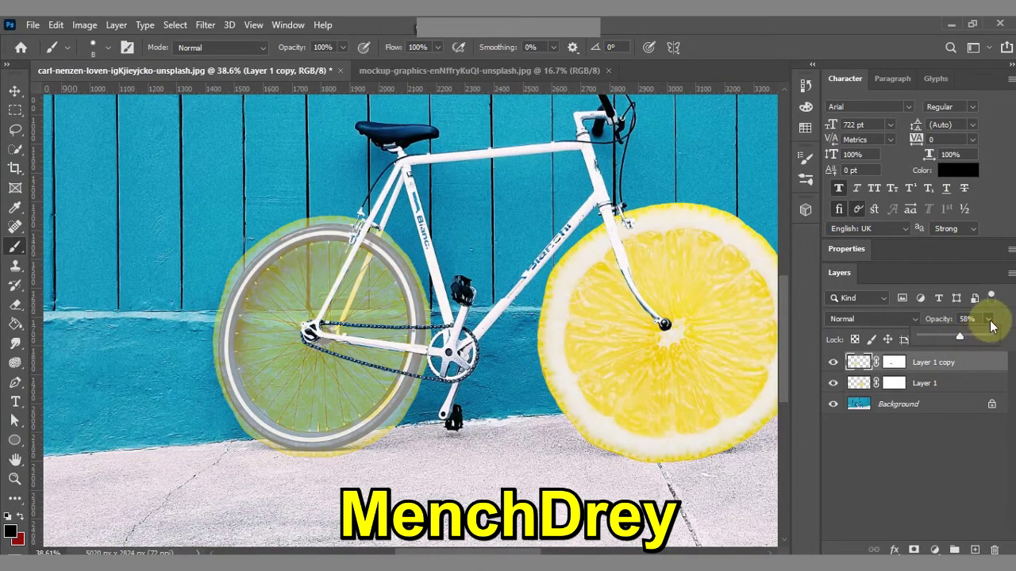
Step: Paint black on Layer 1 copy's mask over the seat stay, derailleur and rear hub
{"action": "scroll", "coordinate": [338, 315], "scroll_direction": "up", "scroll_amount": 3}
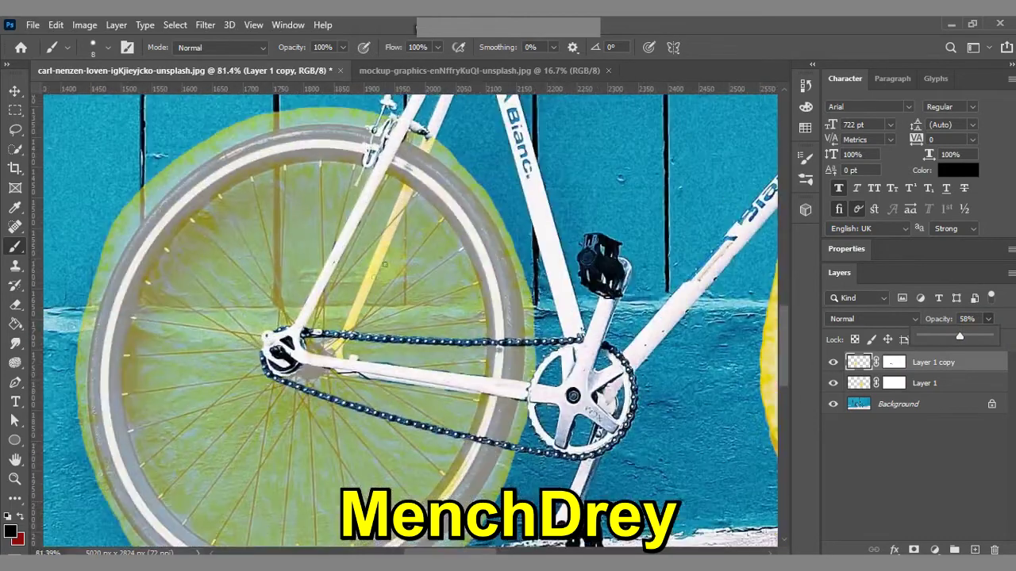
{"action": "mouse_move", "coordinate": [435, 128]}
{"action": "left_mouse_down"}
{"action": "mouse_move", "coordinate": [414, 136]}
{"action": "mouse_move", "coordinate": [400, 193]}
{"action": "left_mouse_up"}
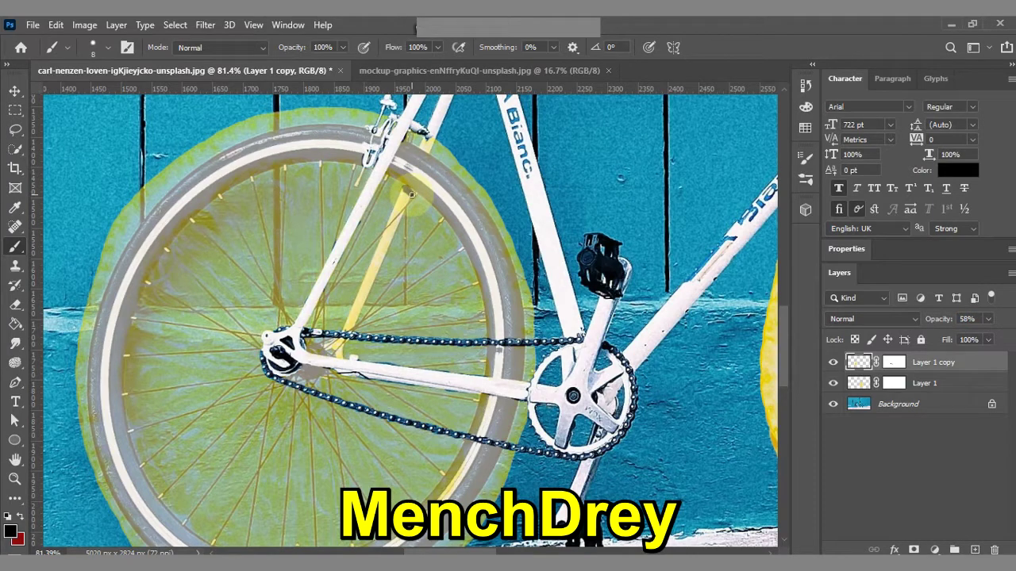
{"action": "left_click", "coordinate": [893, 362]}
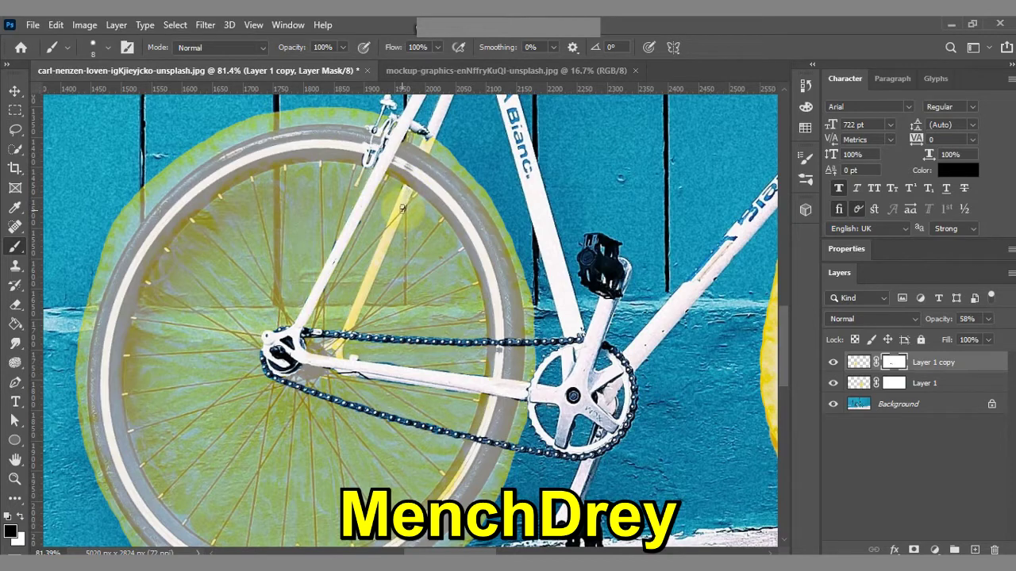
{"action": "left_click_drag", "start_coordinate": [398, 213], "coordinate": [365, 288]}
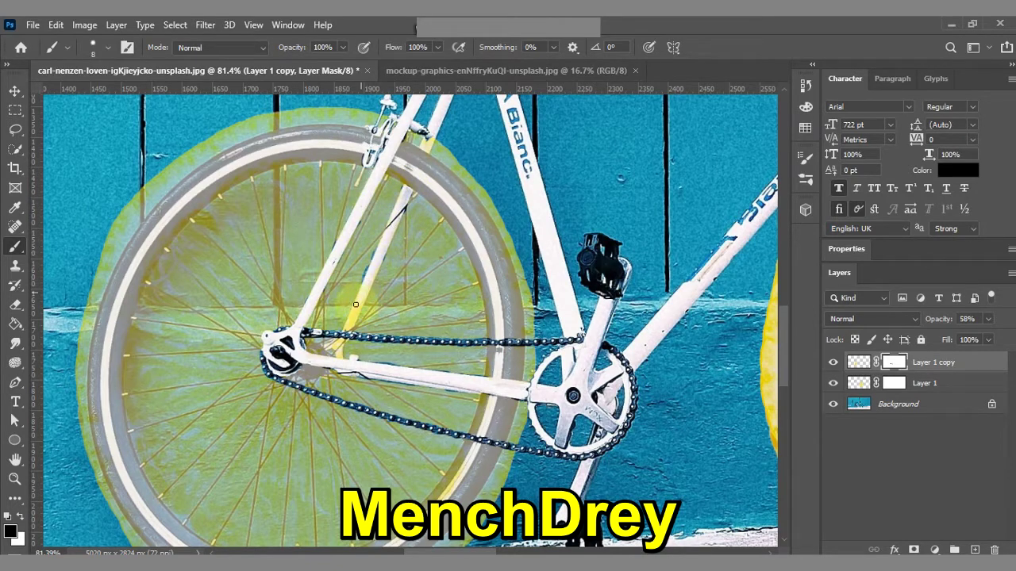
{"action": "left_click_drag", "start_coordinate": [352, 319], "coordinate": [346, 332]}
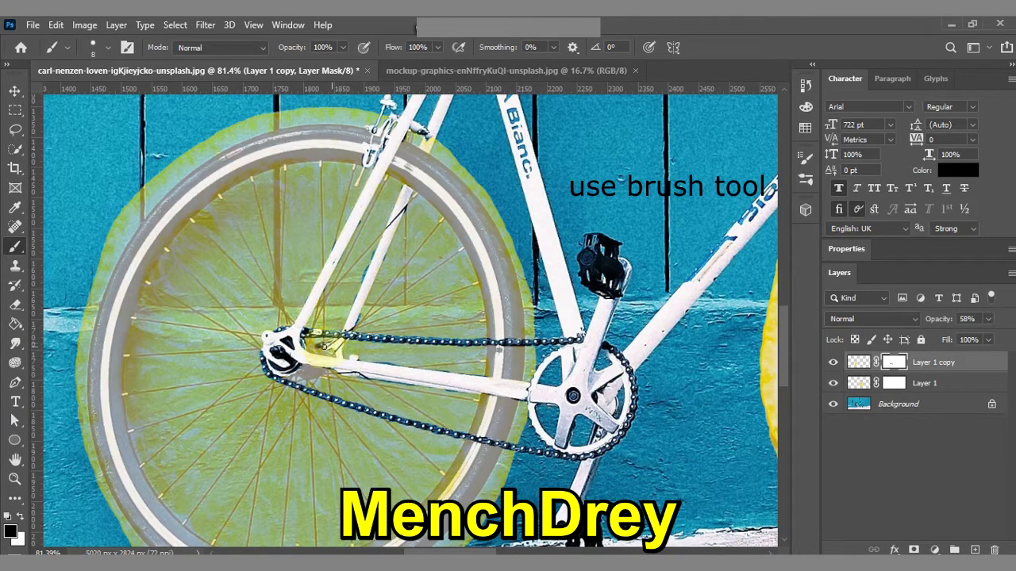
{"action": "mouse_move", "coordinate": [318, 350]}
{"action": "left_mouse_down"}
{"action": "mouse_move", "coordinate": [317, 362]}
{"action": "mouse_move", "coordinate": [332, 367]}
{"action": "left_mouse_up"}
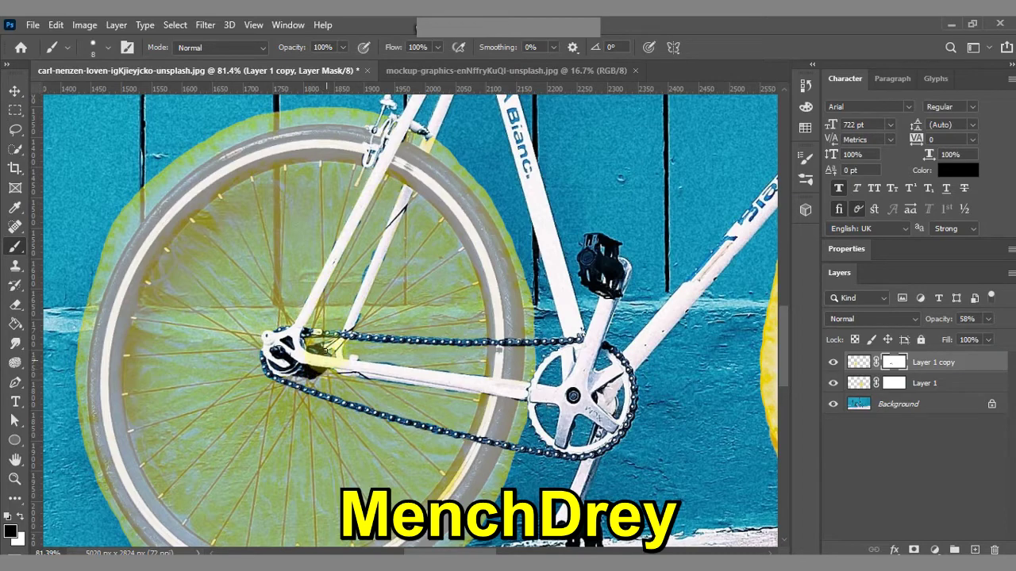
{"action": "left_click_drag", "start_coordinate": [329, 346], "coordinate": [297, 370]}
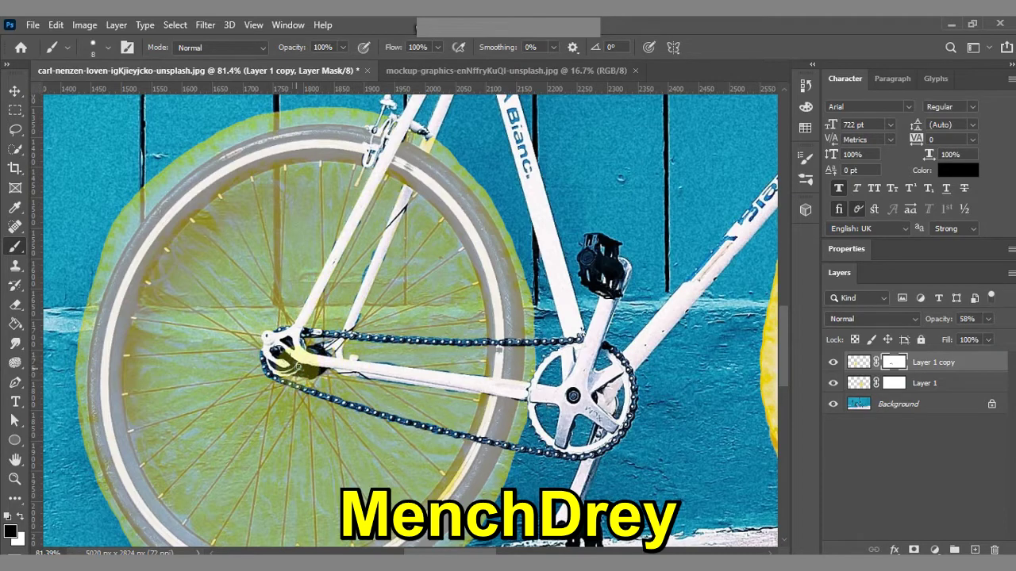
{"action": "left_click", "coordinate": [988, 319]}
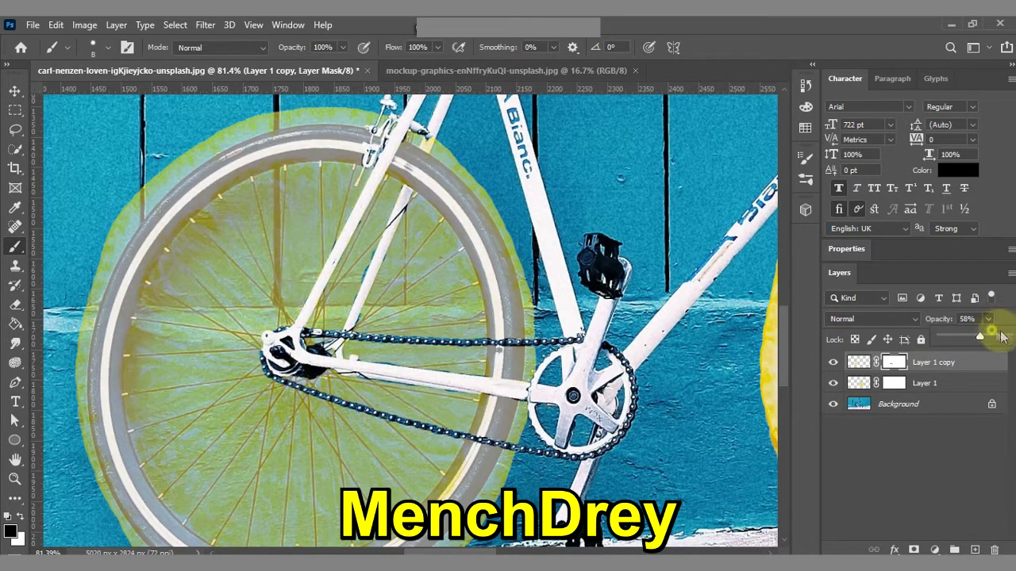
Step: Restore the rear lemon layer to 100% opacity and review the image
{"action": "left_click_drag", "start_coordinate": [978, 336], "coordinate": [1009, 336]}
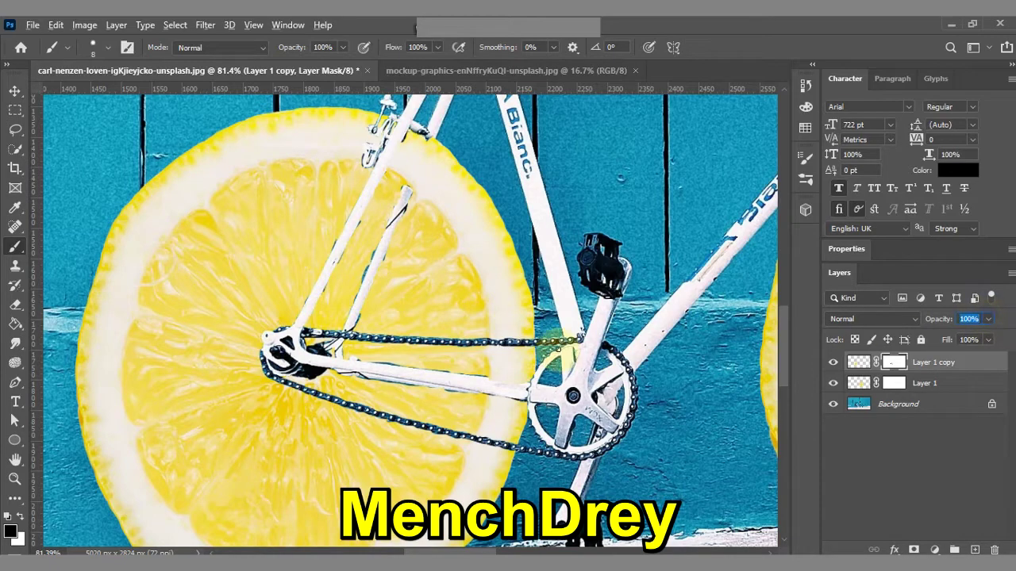
{"action": "left_click", "coordinate": [897, 404]}
{"action": "scroll", "coordinate": [553, 319], "scroll_direction": "down", "scroll_amount": 5}
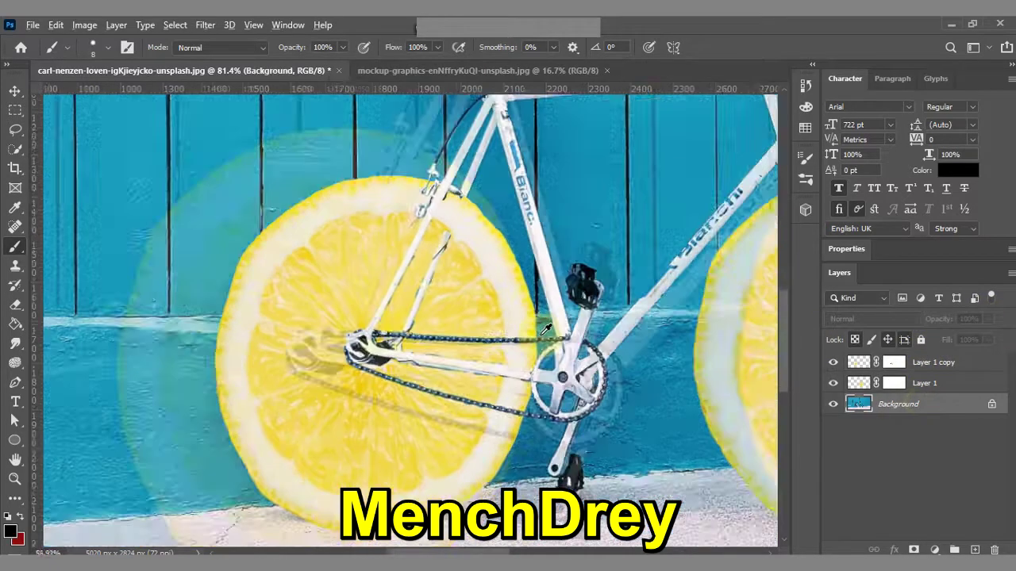
{"action": "scroll", "coordinate": [554, 320], "scroll_direction": "down", "scroll_amount": 3}
{"action": "scroll", "coordinate": [498, 473], "scroll_direction": "down", "scroll_amount": 2}
{"action": "scroll", "coordinate": [446, 365], "scroll_direction": "right", "scroll_amount": 2}
{"action": "scroll", "coordinate": [476, 358], "scroll_direction": "up", "scroll_amount": 2}
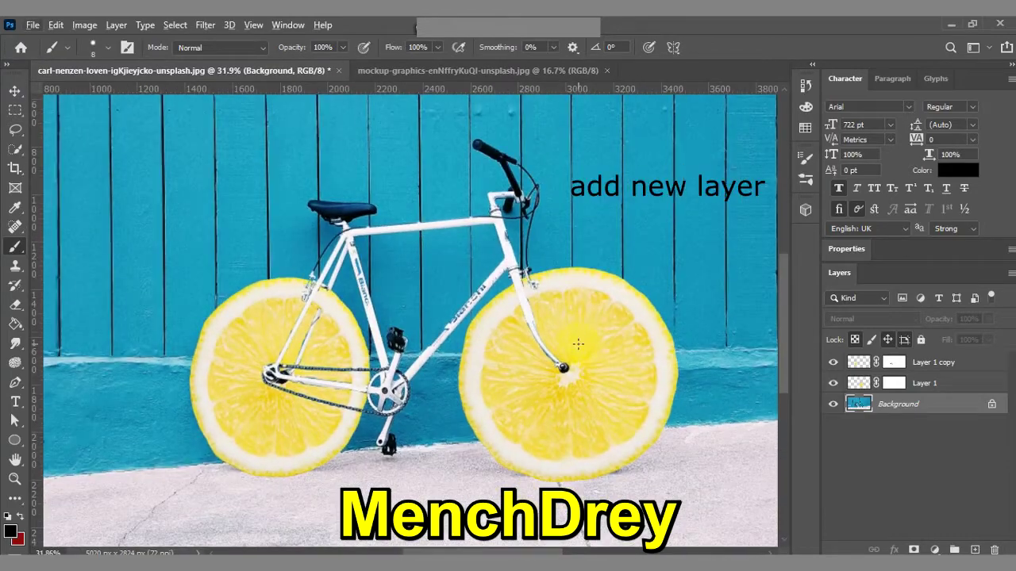
Step: Add an empty Layer 2 above Layer 1 copy and choose the Brush Tool
{"action": "left_click", "coordinate": [984, 362]}
{"action": "left_click", "coordinate": [974, 549]}
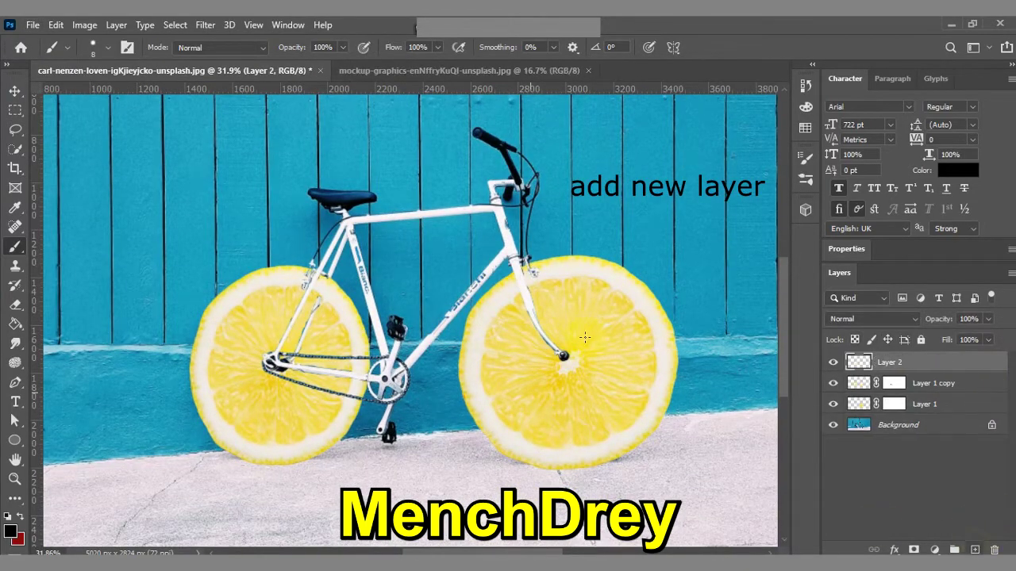
{"action": "right_click", "coordinate": [16, 246]}
{"action": "left_click", "coordinate": [49, 247]}
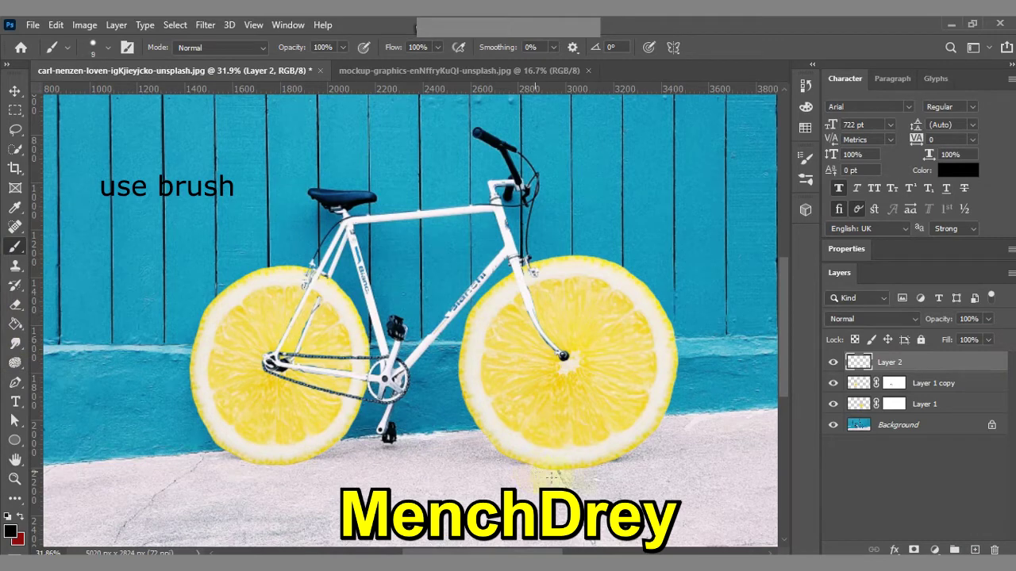
Step: Paint a soft black shadow dab under the right lemon with a 300 px Soft Round brush
{"action": "key", "text": "bracketright"}
{"action": "key", "text": "bracketright"}
{"action": "key", "text": "bracketright"}
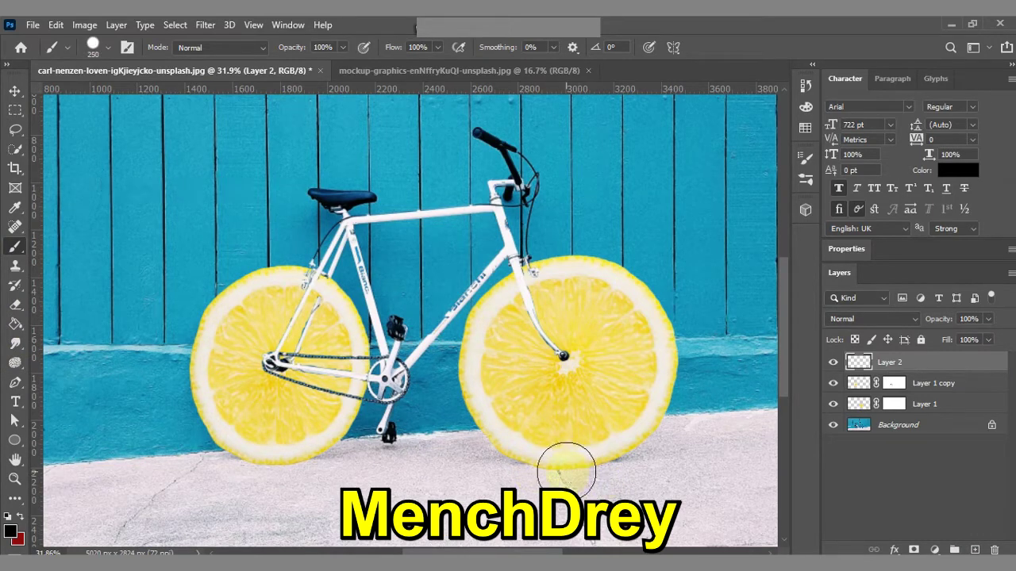
{"action": "left_click", "coordinate": [579, 472]}
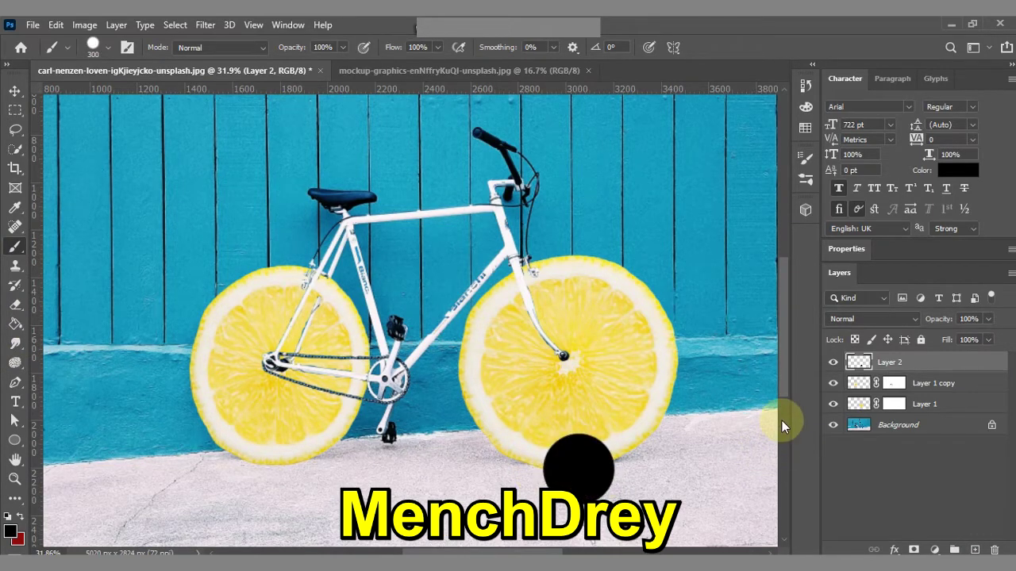
{"action": "key", "text": "ctrl+z"}
{"action": "left_click", "coordinate": [108, 46]}
{"action": "left_click", "coordinate": [127, 163]}
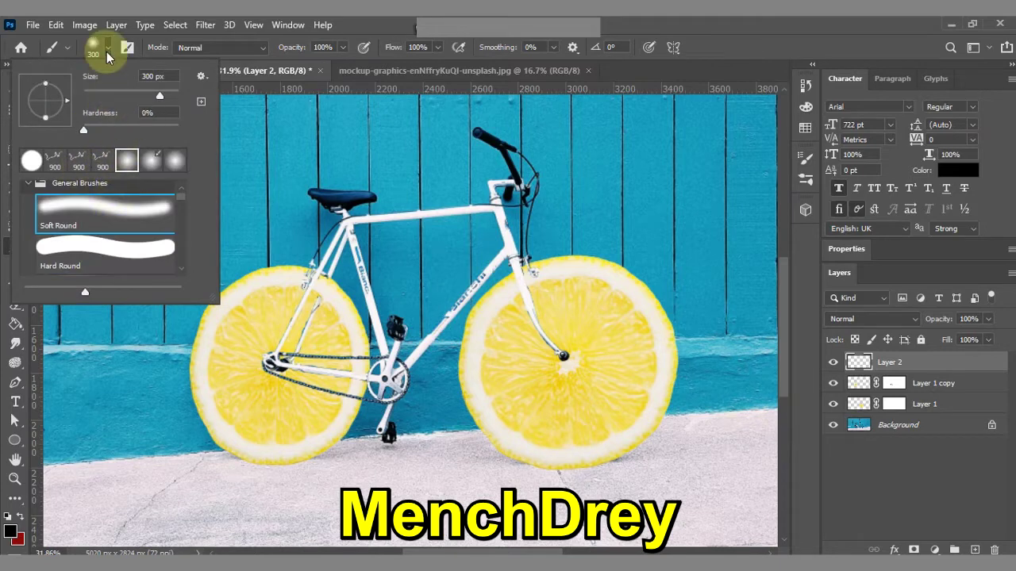
{"action": "left_click", "coordinate": [108, 47]}
{"action": "left_click", "coordinate": [569, 472]}
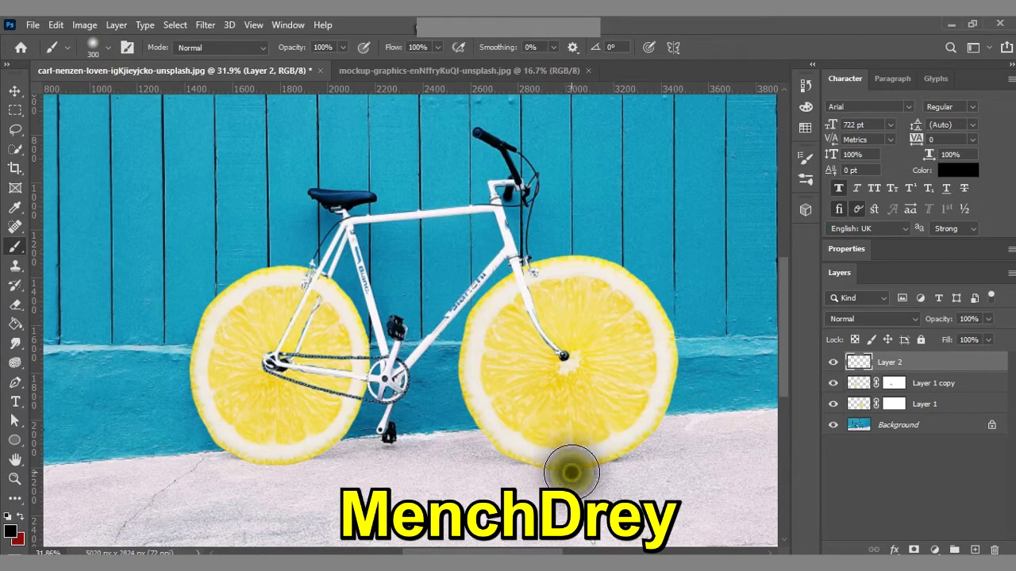
{"action": "left_click", "coordinate": [269, 463]}
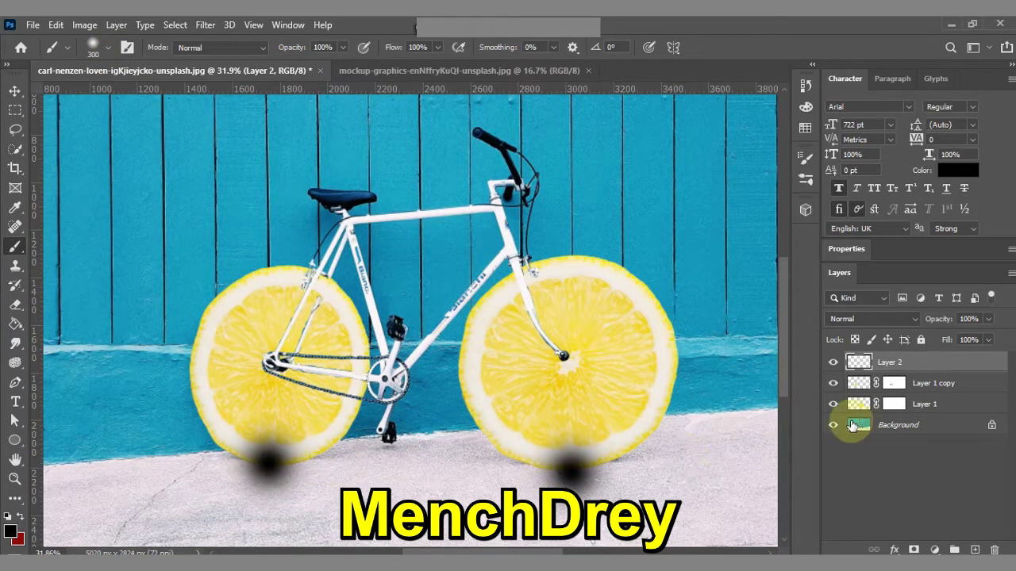
{"action": "key", "text": "ctrl+z"}
Step: Squash, widen and slightly tilt the black dab into a thin ground shadow under the front lemon
{"action": "key", "text": "ctrl+t"}
{"action": "left_click_drag", "start_coordinate": [570, 475], "coordinate": [570, 472]}
{"action": "mouse_move", "coordinate": [570, 414]}
{"action": "left_mouse_down"}
{"action": "mouse_move", "coordinate": [583, 485]}
{"action": "mouse_move", "coordinate": [586, 462]}
{"action": "mouse_move", "coordinate": [575, 480]}
{"action": "mouse_move", "coordinate": [677, 474]}
{"action": "left_mouse_up"}
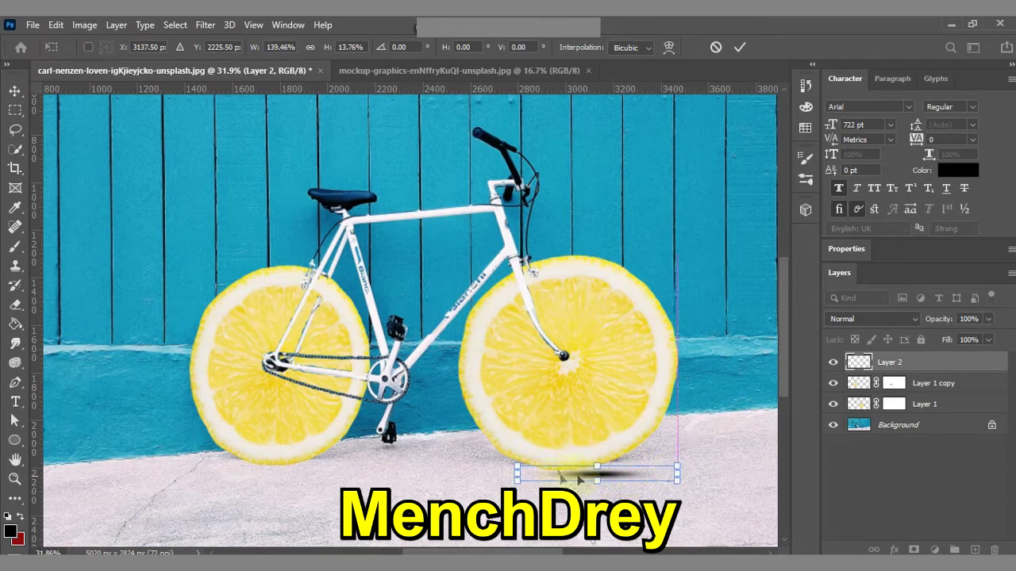
{"action": "left_click_drag", "start_coordinate": [516, 475], "coordinate": [474, 474]}
{"action": "left_click_drag", "start_coordinate": [693, 461], "coordinate": [693, 451]}
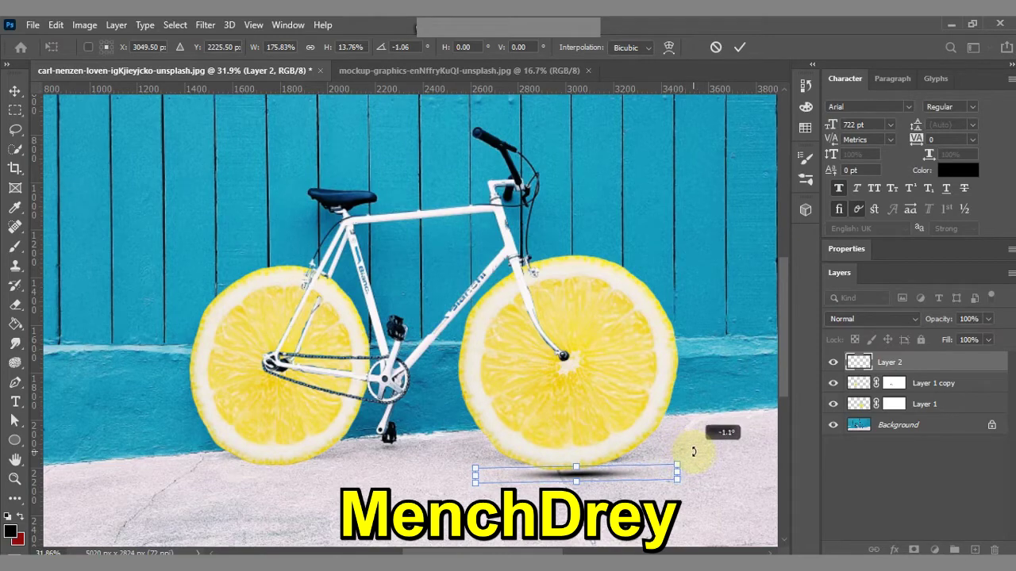
{"action": "left_click", "coordinate": [739, 47]}
{"action": "key", "text": "b"}
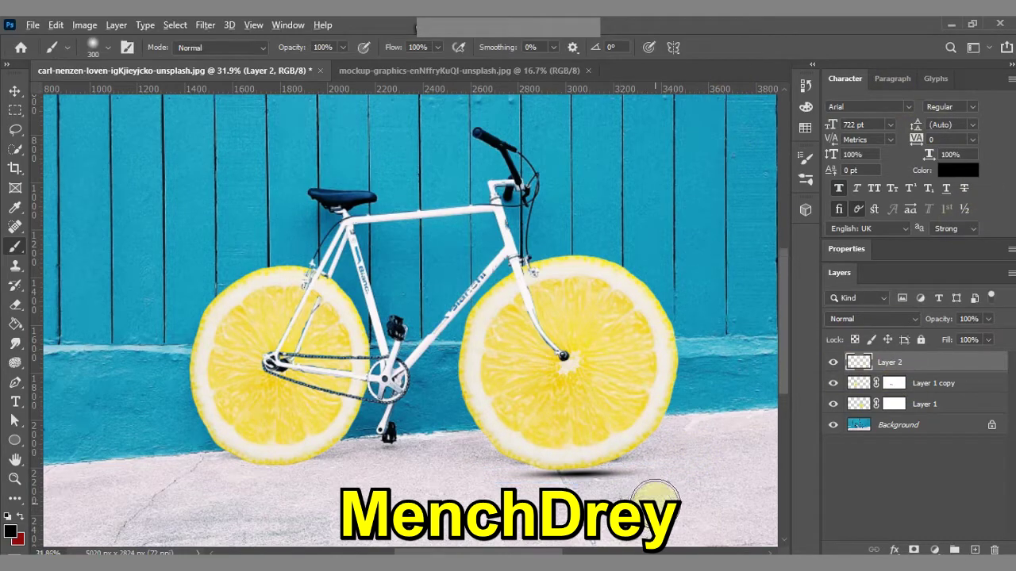
{"action": "scroll", "coordinate": [686, 474], "scroll_direction": "down", "scroll_amount": 1}
Step: Duplicate the shadow layer and move the copy under the rear lemon wheel
{"action": "key", "text": "ctrl+j"}
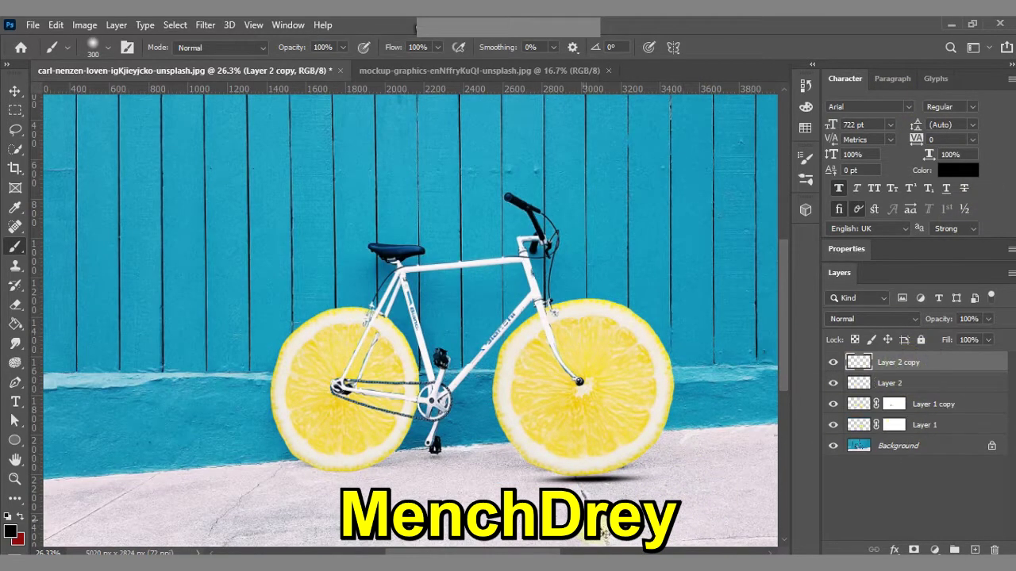
{"action": "key", "text": "ctrl+t"}
{"action": "left_click_drag", "start_coordinate": [639, 479], "coordinate": [377, 478]}
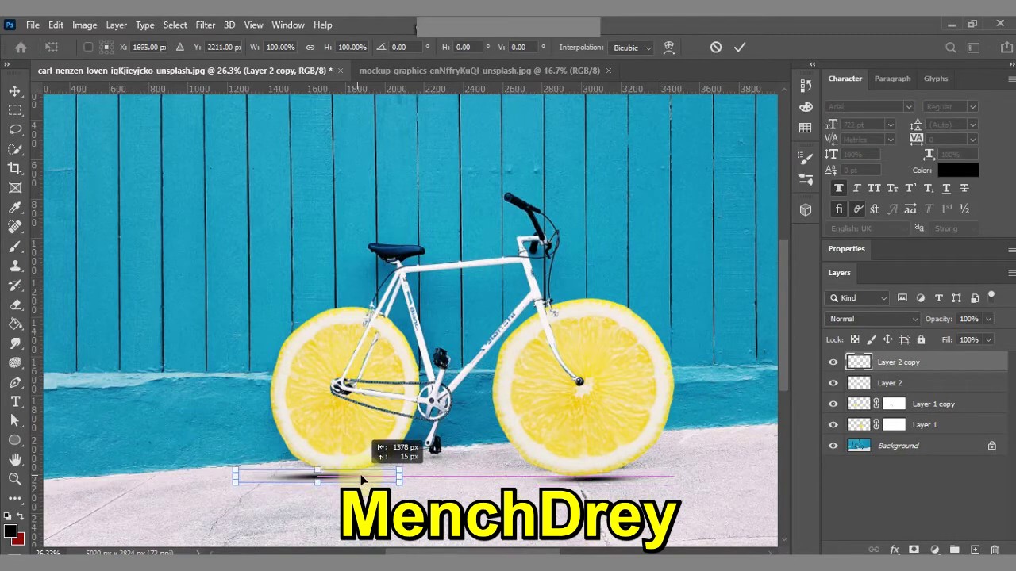
{"action": "left_click", "coordinate": [738, 47]}
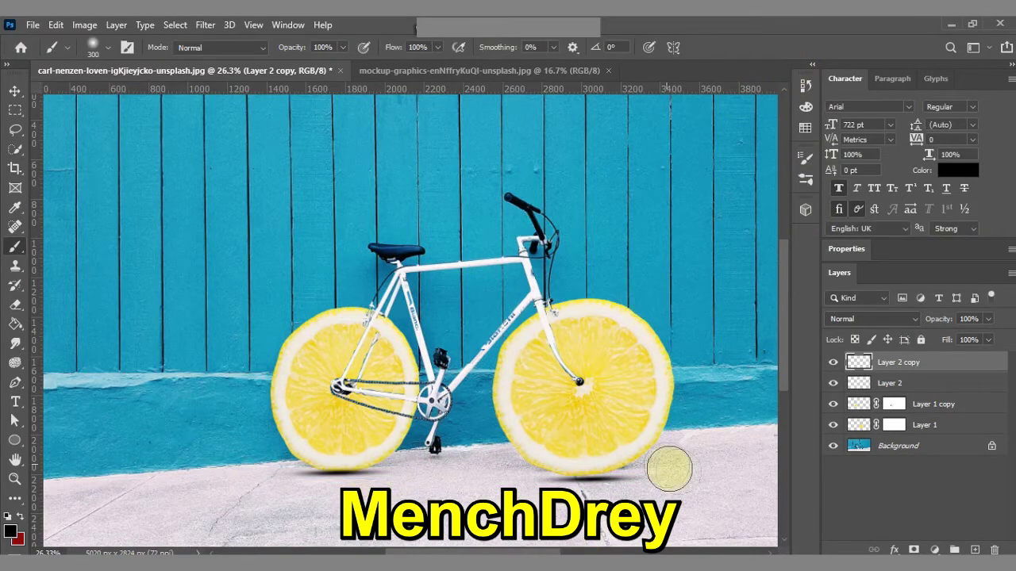
{"action": "scroll", "coordinate": [688, 476], "scroll_direction": "down", "scroll_amount": 1}
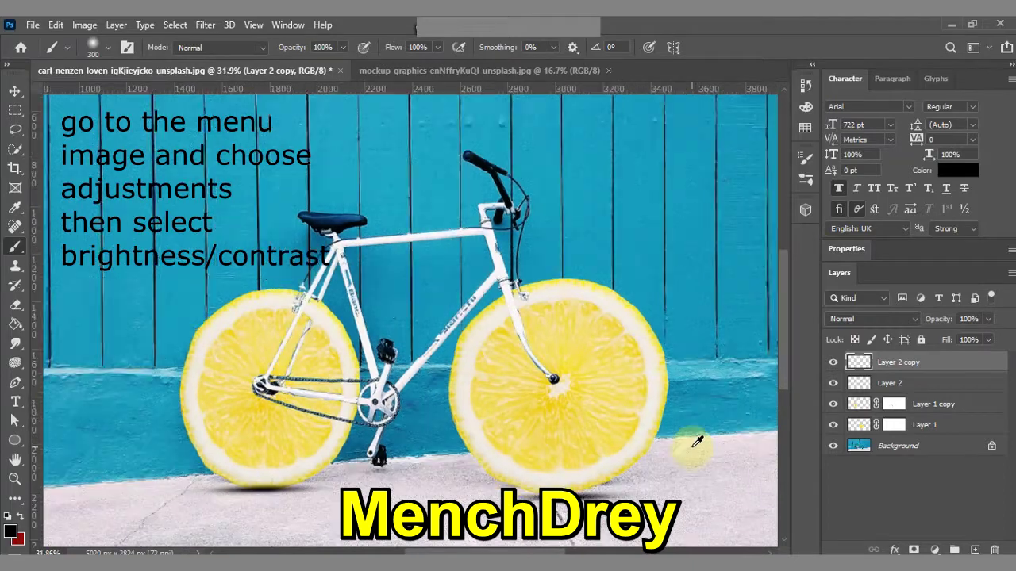
Step: Set the left lemon wheel's Brightness/Contrast to brightness -60 and contrast 100
{"action": "left_click", "coordinate": [922, 406]}
{"action": "left_click", "coordinate": [85, 24]}
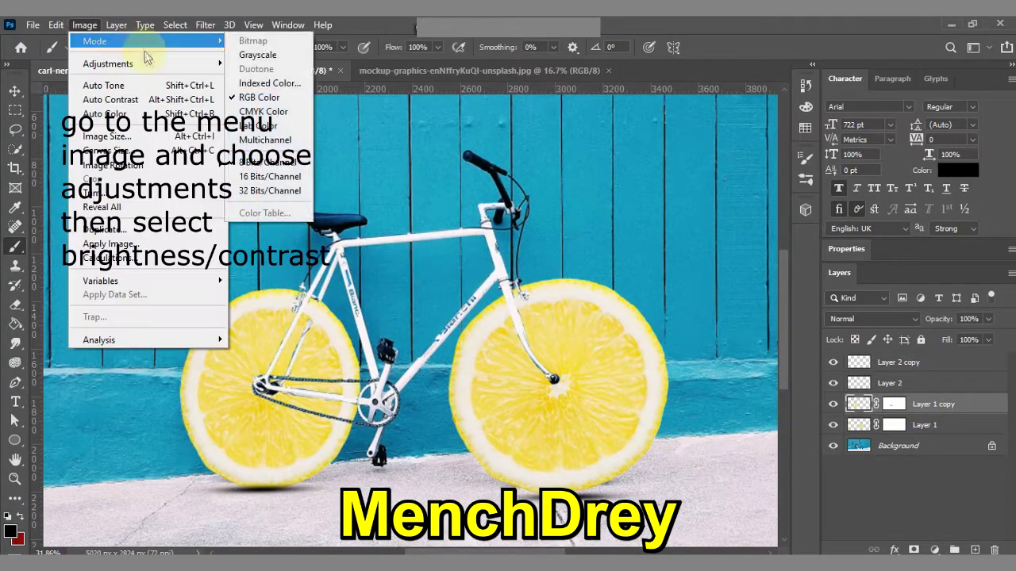
{"action": "left_click", "coordinate": [262, 63]}
{"action": "left_click_drag", "start_coordinate": [731, 159], "coordinate": [712, 157]}
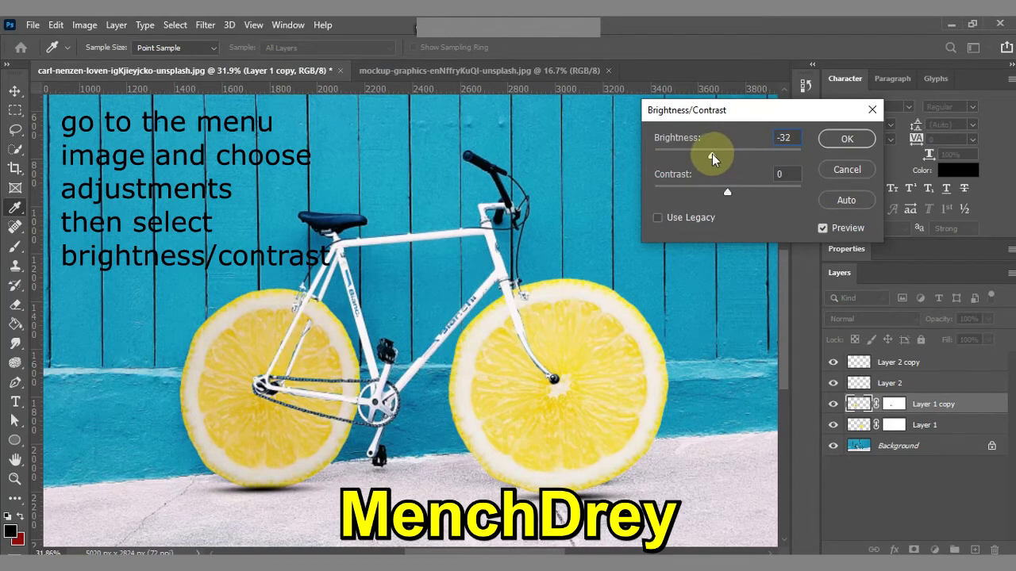
{"action": "left_click_drag", "start_coordinate": [727, 192], "coordinate": [802, 192]}
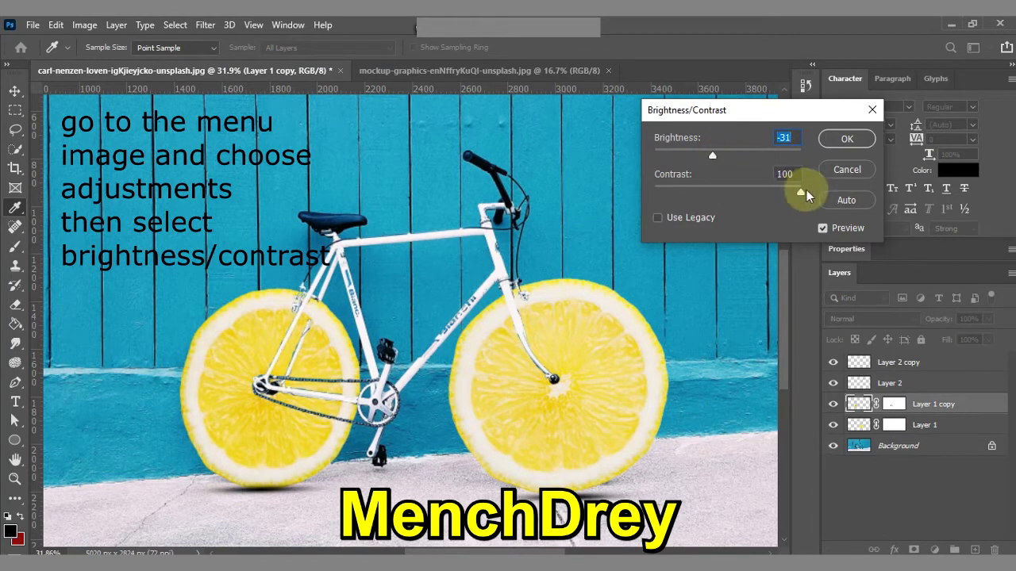
{"action": "left_click_drag", "start_coordinate": [686, 157], "coordinate": [697, 156]}
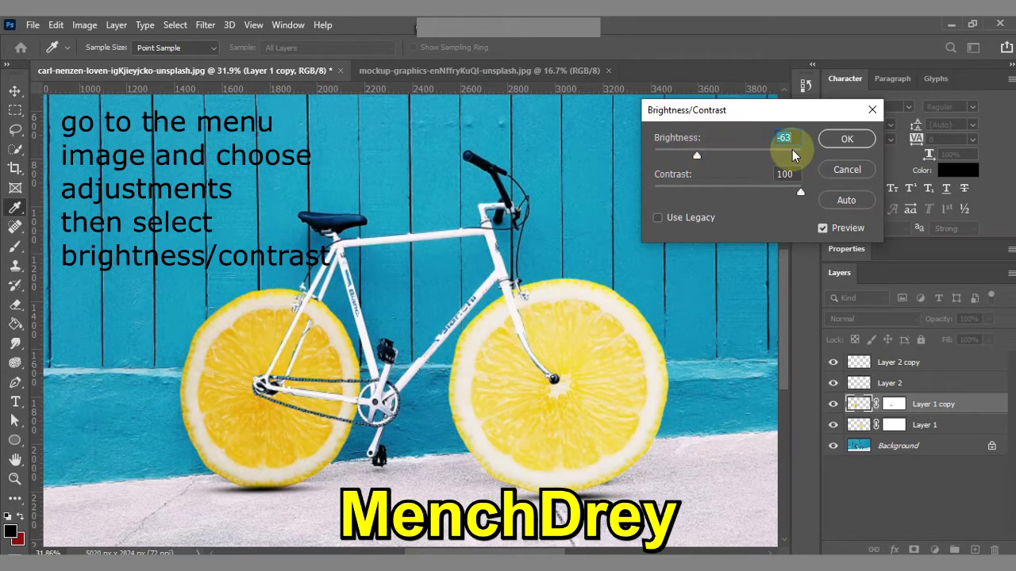
{"action": "type", "text": "60"}
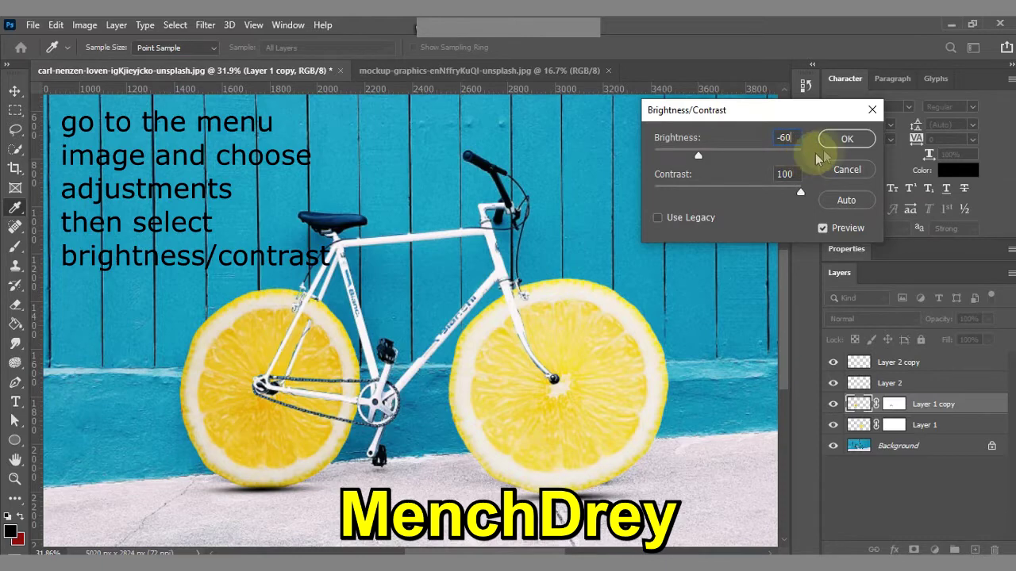
{"action": "left_click", "coordinate": [848, 140]}
Step: Set the right lemon wheel's brightness to -60 with Brightness/Contrast
{"action": "left_click", "coordinate": [921, 425]}
{"action": "left_click", "coordinate": [84, 24]}
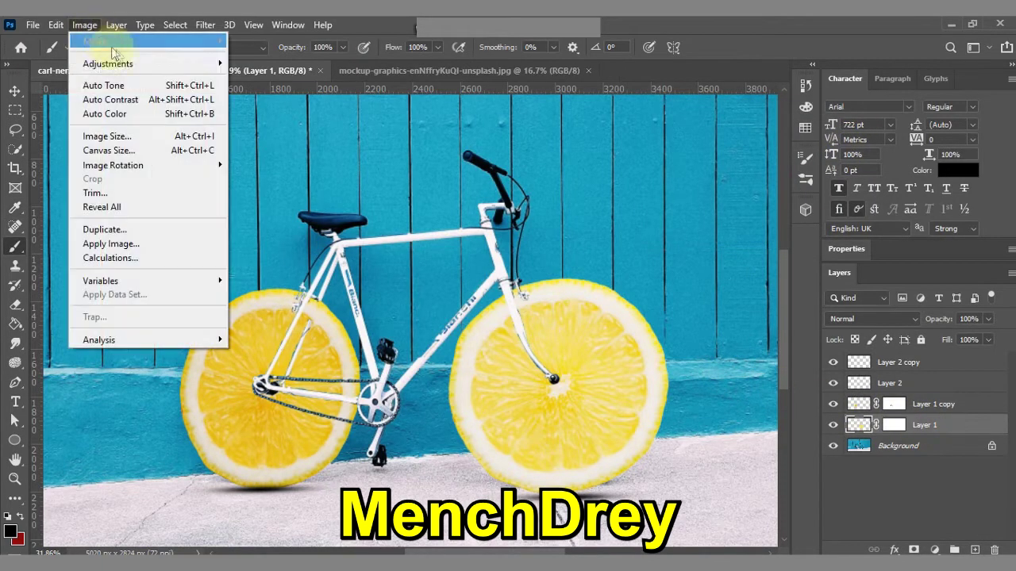
{"action": "left_click", "coordinate": [281, 63]}
{"action": "double_click", "coordinate": [780, 139]}
{"action": "type", "text": "-60"}
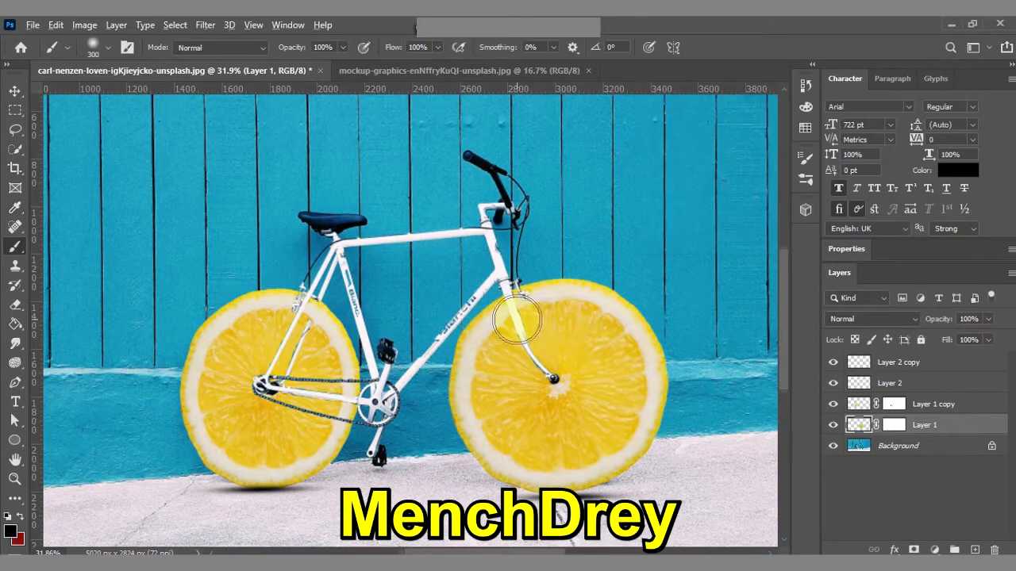
{"action": "scroll", "coordinate": [543, 357], "scroll_direction": "up", "scroll_amount": 1}
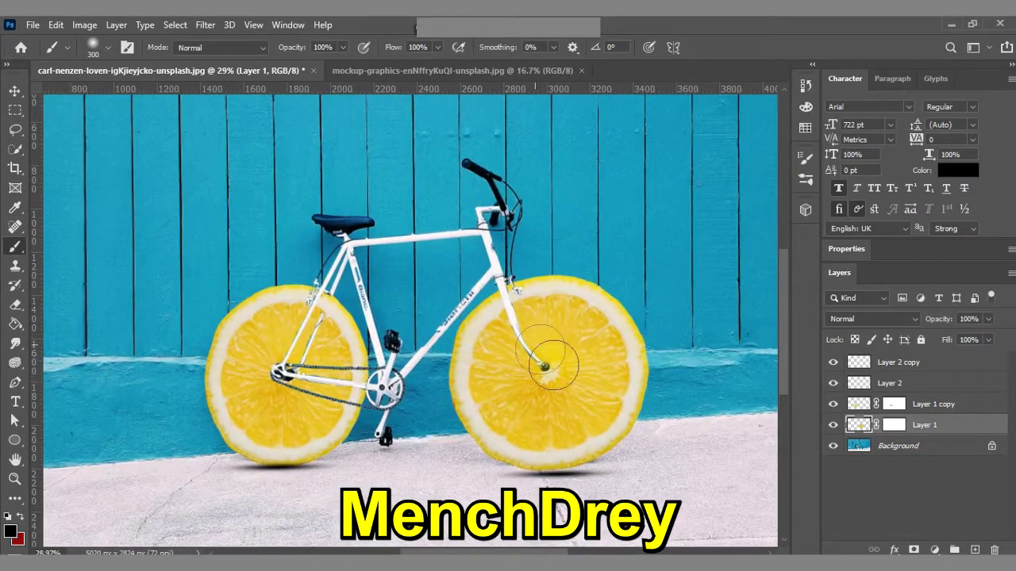
{"action": "left_click", "coordinate": [905, 383]}
Step: Nudge the front wheel's shadow up and widen it to about 110% beneath the lemon
{"action": "key", "text": "ctrl+t"}
{"action": "left_click_drag", "start_coordinate": [594, 475], "coordinate": [594, 477]}
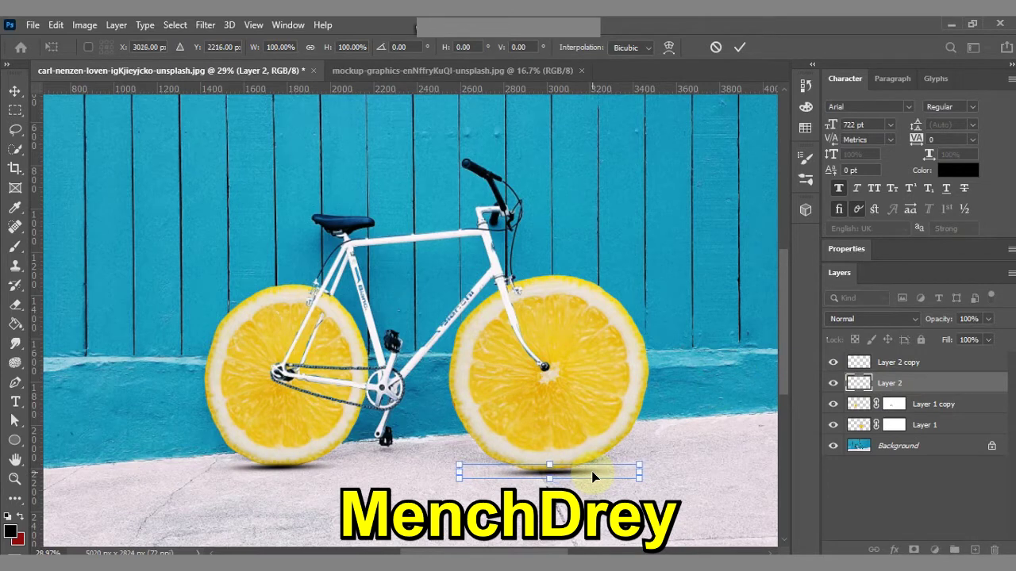
{"action": "left_click_drag", "start_coordinate": [457, 473], "coordinate": [448, 473]}
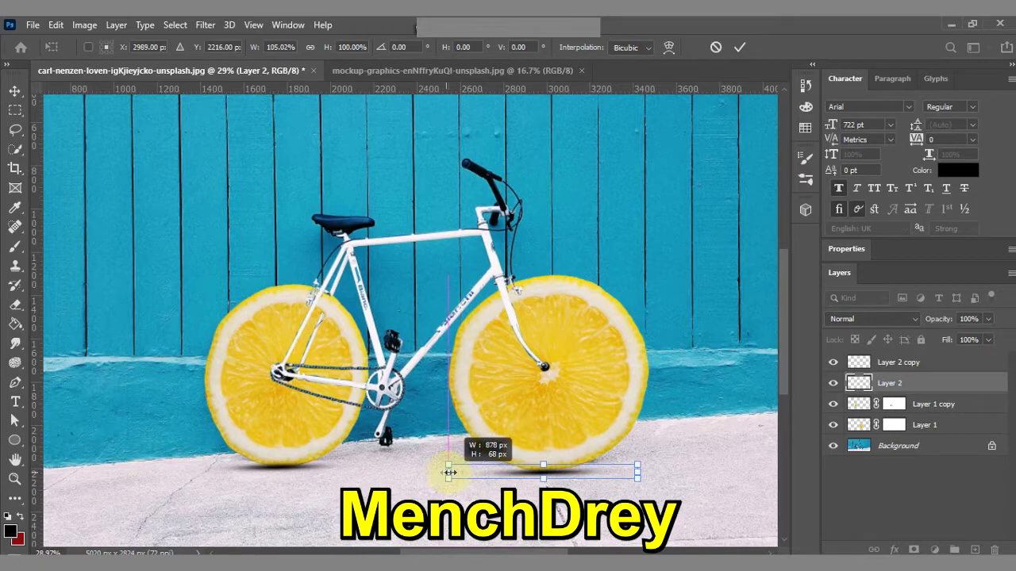
{"action": "left_click_drag", "start_coordinate": [640, 472], "coordinate": [646, 469]}
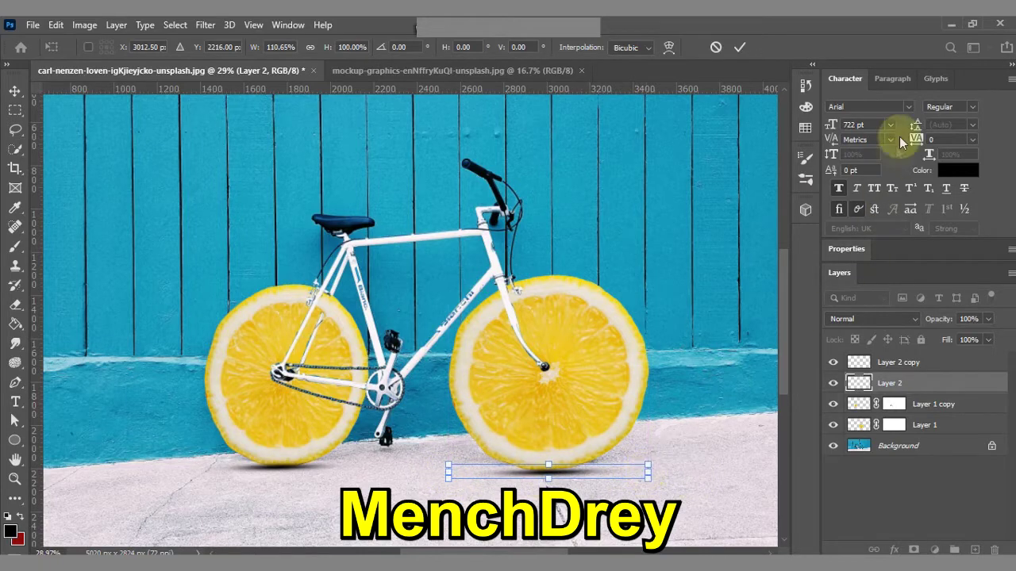
{"action": "left_click", "coordinate": [739, 47]}
{"action": "key", "text": "b"}
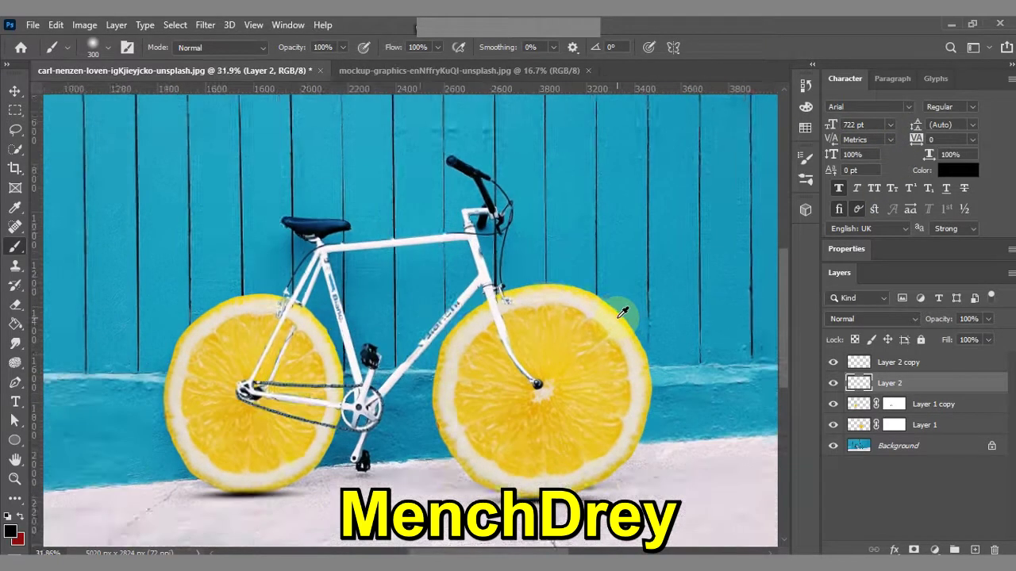
Step: Enable Outer Glow on the left lemon layer and set its colour to bright yellow
{"action": "left_click", "coordinate": [917, 446]}
{"action": "right_click", "coordinate": [930, 406]}
{"action": "left_click", "coordinate": [762, 39]}
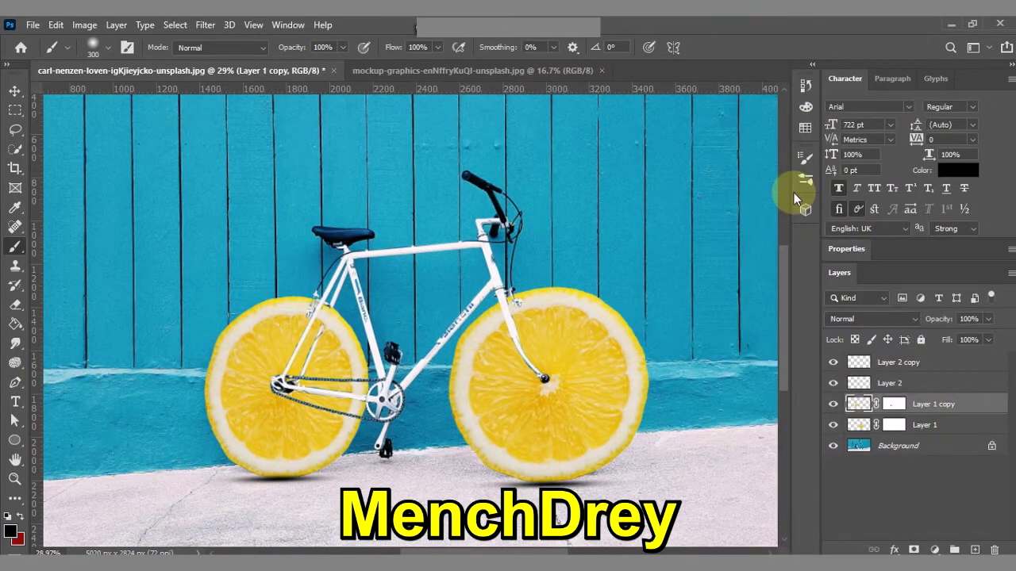
{"action": "left_click_drag", "start_coordinate": [848, 77], "coordinate": [698, 77]}
{"action": "left_click", "coordinate": [756, 339]}
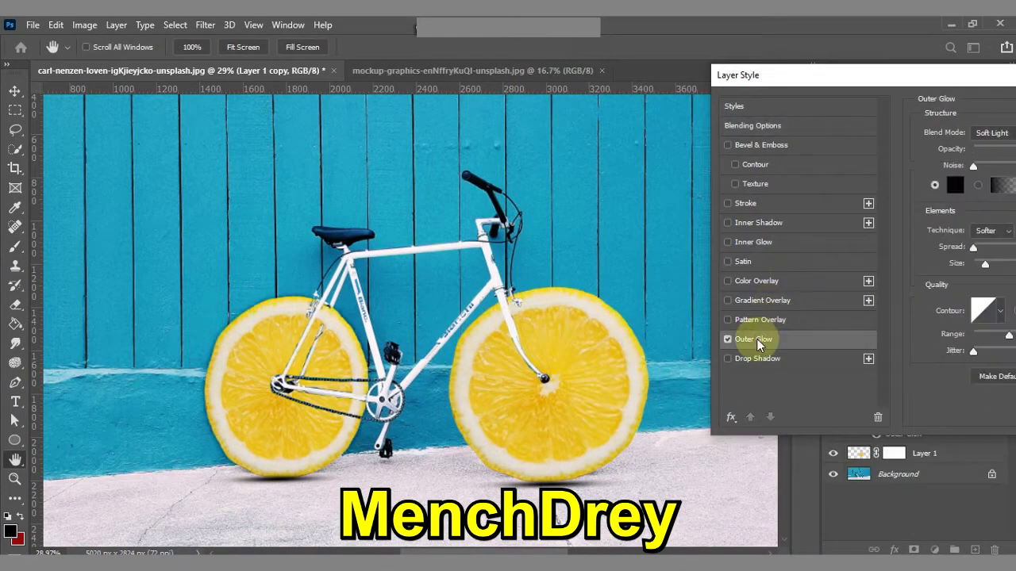
{"action": "left_click", "coordinate": [952, 189]}
{"action": "left_click", "coordinate": [830, 292]}
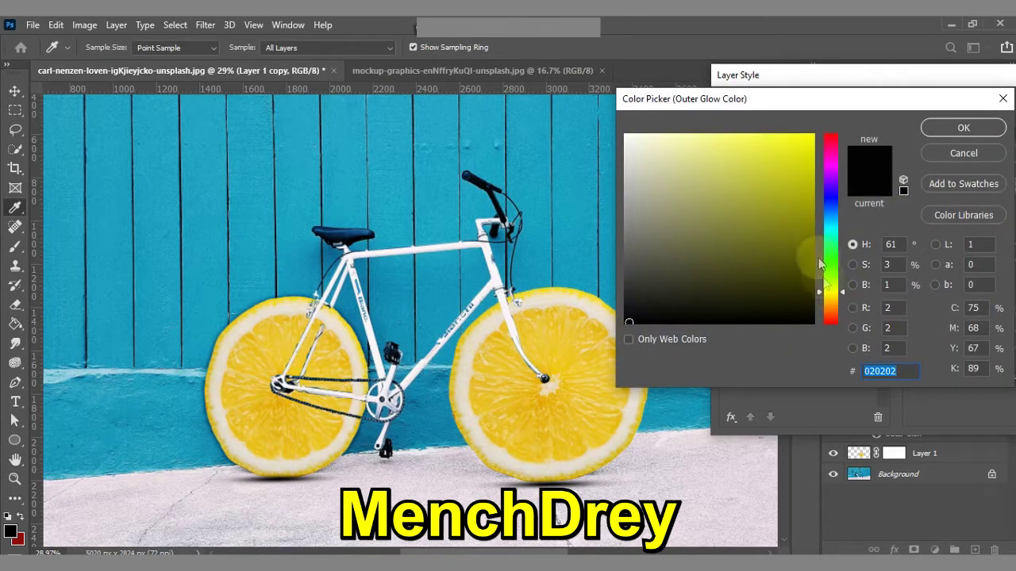
{"action": "left_click", "coordinate": [798, 151]}
{"action": "left_click_drag", "start_coordinate": [798, 151], "coordinate": [813, 134]}
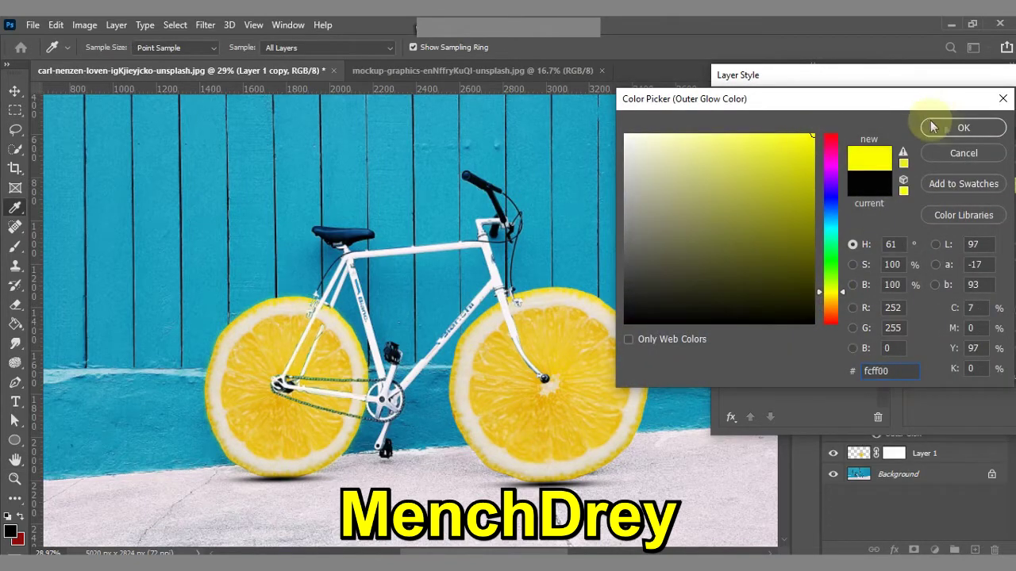
{"action": "left_click", "coordinate": [962, 128]}
Step: Set the left lemon's outer glow size to 100 and apply it
{"action": "left_click_drag", "start_coordinate": [926, 74], "coordinate": [659, 140]}
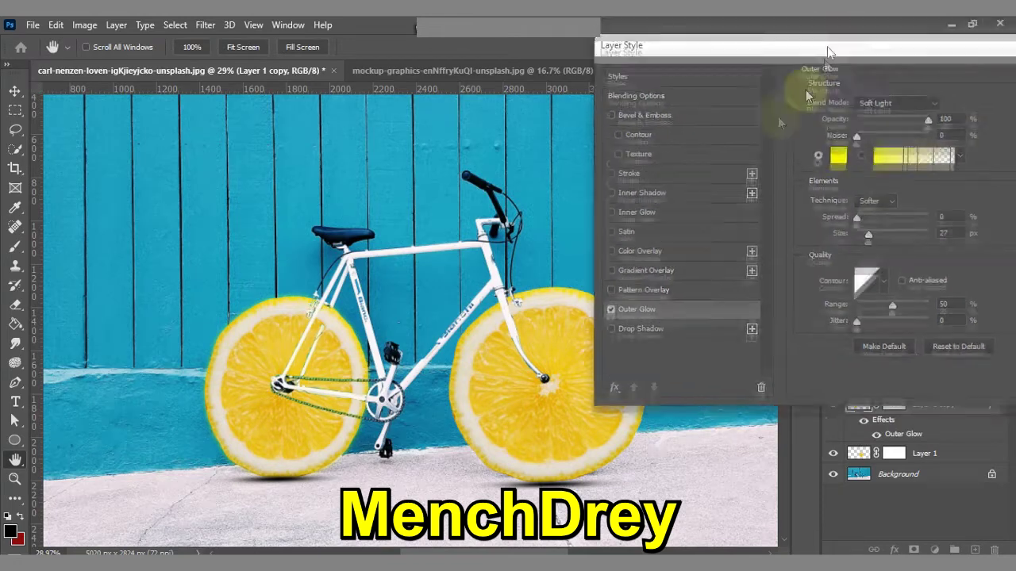
{"action": "left_click_drag", "start_coordinate": [728, 327], "coordinate": [740, 333]}
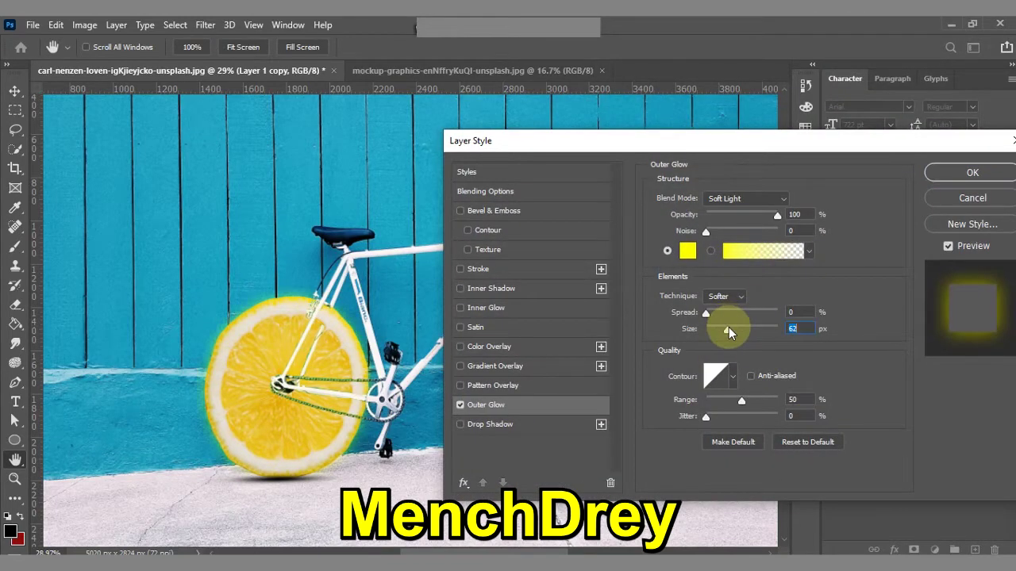
{"action": "left_click", "coordinate": [806, 332]}
{"action": "type", "text": "100"}
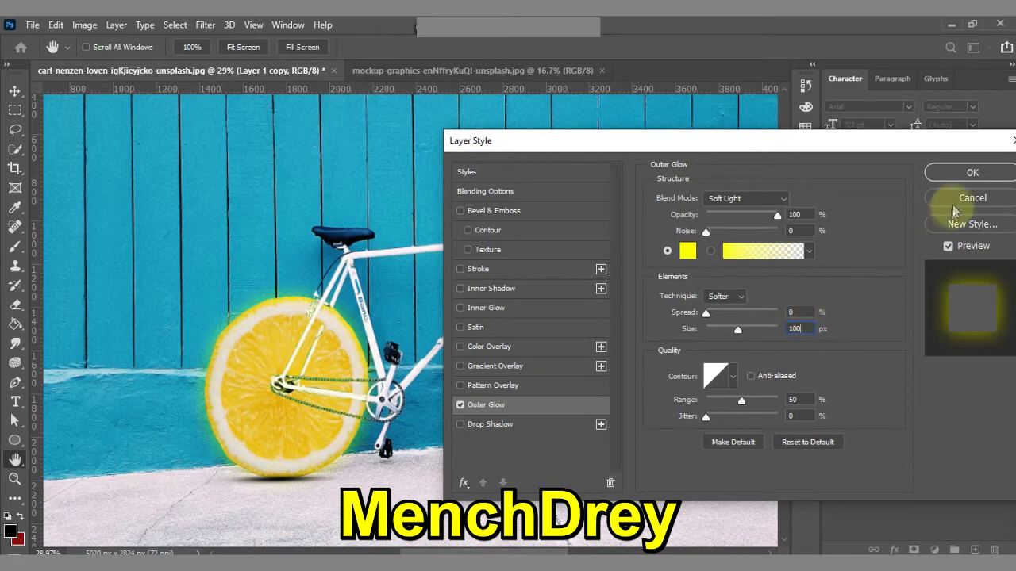
{"action": "left_click", "coordinate": [972, 172]}
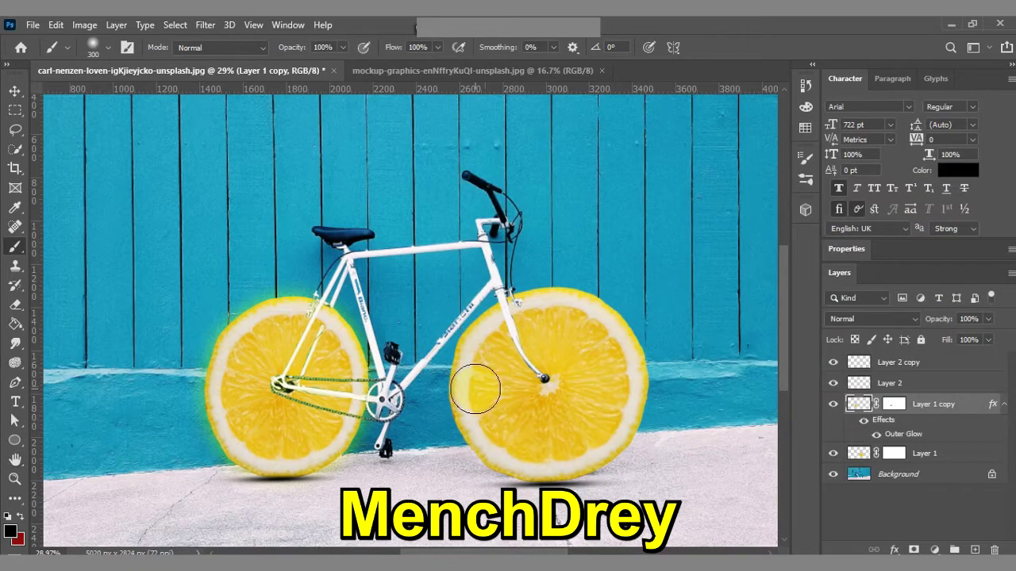
Step: Add the same yellow outer glow to the right lemon wheel layer
{"action": "right_click", "coordinate": [924, 453]}
{"action": "key", "text": "Escape"}
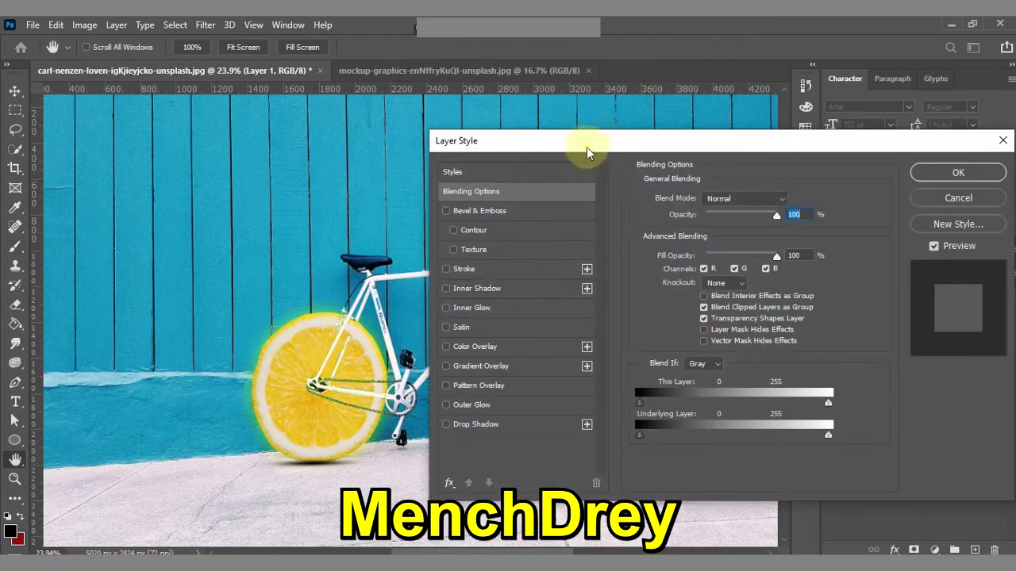
{"action": "mouse_move", "coordinate": [585, 147]}
{"action": "left_mouse_down"}
{"action": "mouse_move", "coordinate": [800, 121]}
{"action": "mouse_move", "coordinate": [613, 124]}
{"action": "left_mouse_up"}
{"action": "left_click", "coordinate": [698, 383]}
{"action": "left_click", "coordinate": [940, 146]}
{"action": "key", "text": "b"}
{"action": "scroll", "coordinate": [456, 330], "scroll_direction": "down", "scroll_amount": 2}
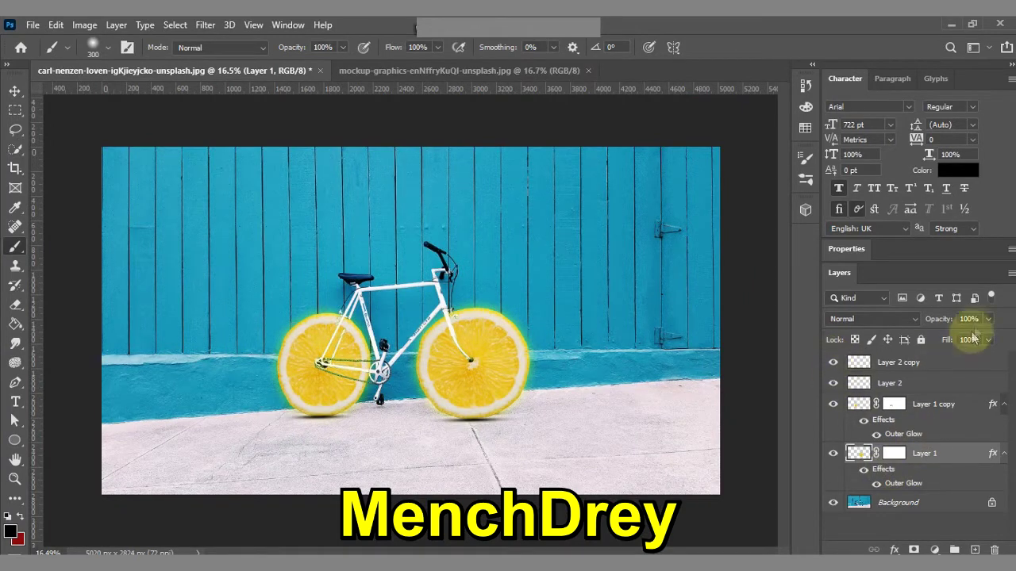
Step: Lower the Layer 2 copy shadow's opacity to 77%, toggling layer visibility to compare
{"action": "left_click", "coordinate": [902, 362]}
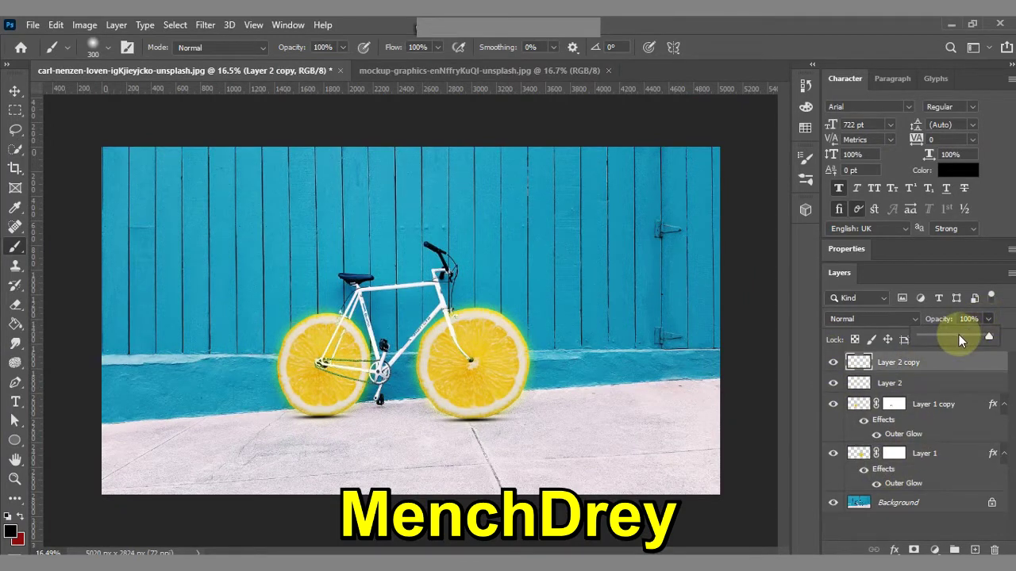
{"action": "left_click", "coordinate": [952, 357]}
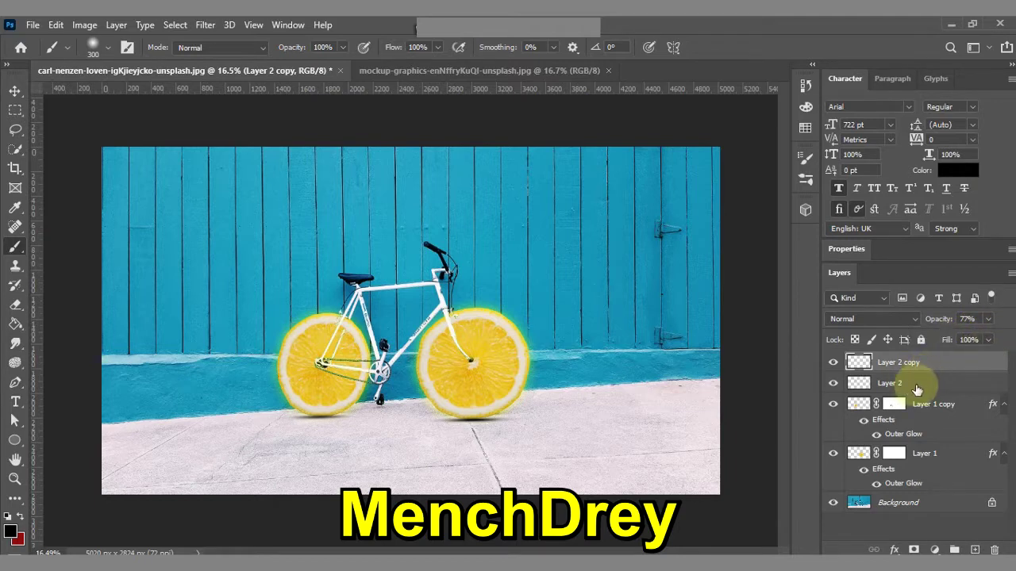
{"action": "left_click", "coordinate": [834, 383]}
{"action": "scroll", "coordinate": [748, 363], "scroll_direction": "up", "scroll_amount": 1}
{"action": "left_click", "coordinate": [833, 405]}
{"action": "left_click", "coordinate": [832, 406]}
{"action": "left_click", "coordinate": [831, 406]}
{"action": "left_click", "coordinate": [833, 453]}
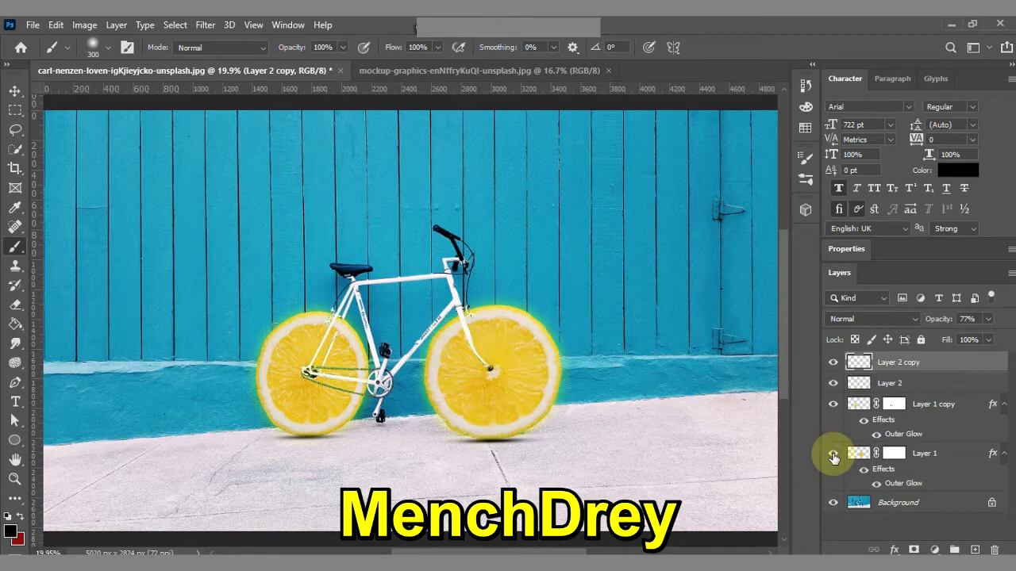
{"action": "left_click", "coordinate": [833, 453]}
{"action": "left_click", "coordinate": [833, 456]}
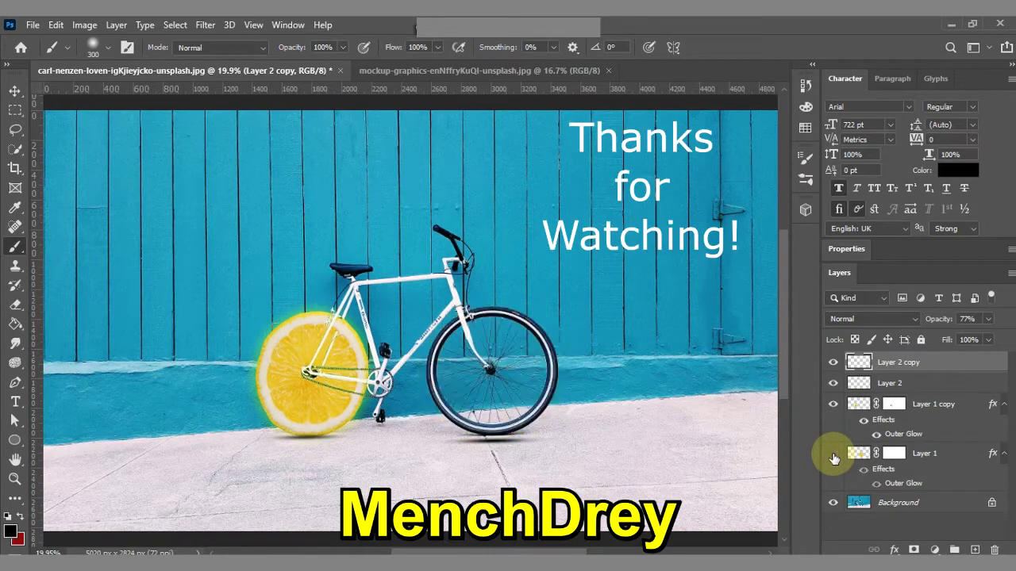
{"action": "left_click", "coordinate": [833, 453]}
{"action": "scroll", "coordinate": [449, 330], "scroll_direction": "up", "scroll_amount": 3}
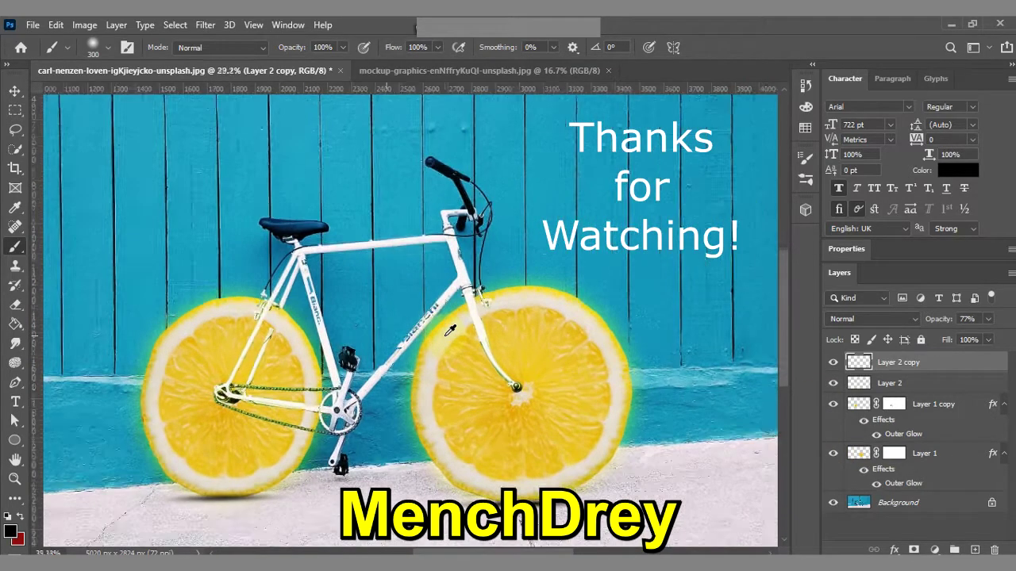
{"action": "scroll", "coordinate": [449, 331], "scroll_direction": "down", "scroll_amount": 1}
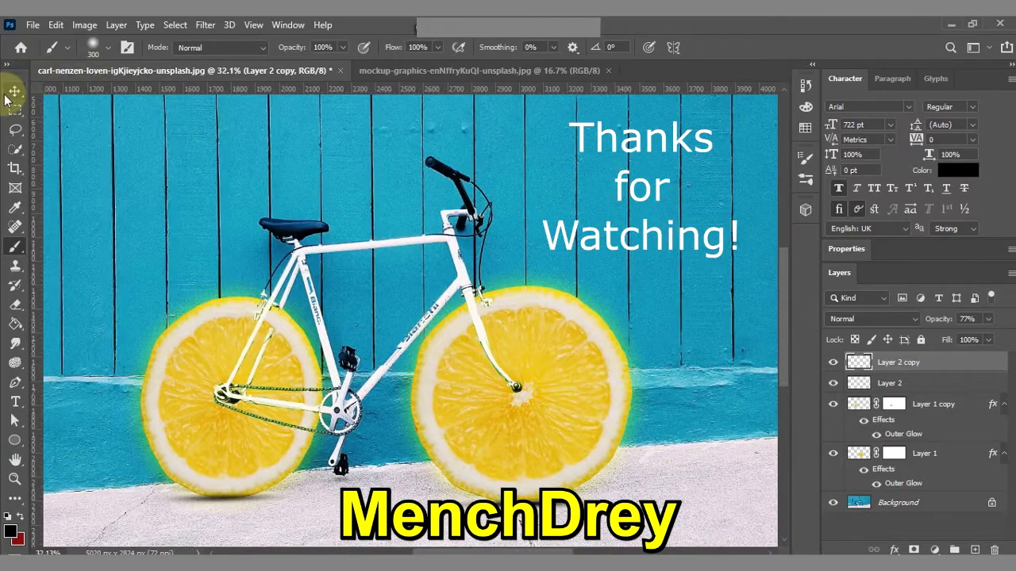
{"action": "left_click", "coordinate": [15, 90]}
{"action": "scroll", "coordinate": [579, 184], "scroll_direction": "up", "scroll_amount": 2}
{"action": "scroll", "coordinate": [579, 184], "scroll_direction": "down", "scroll_amount": 1}
{"action": "scroll", "coordinate": [579, 184], "scroll_direction": "down", "scroll_amount": 1}
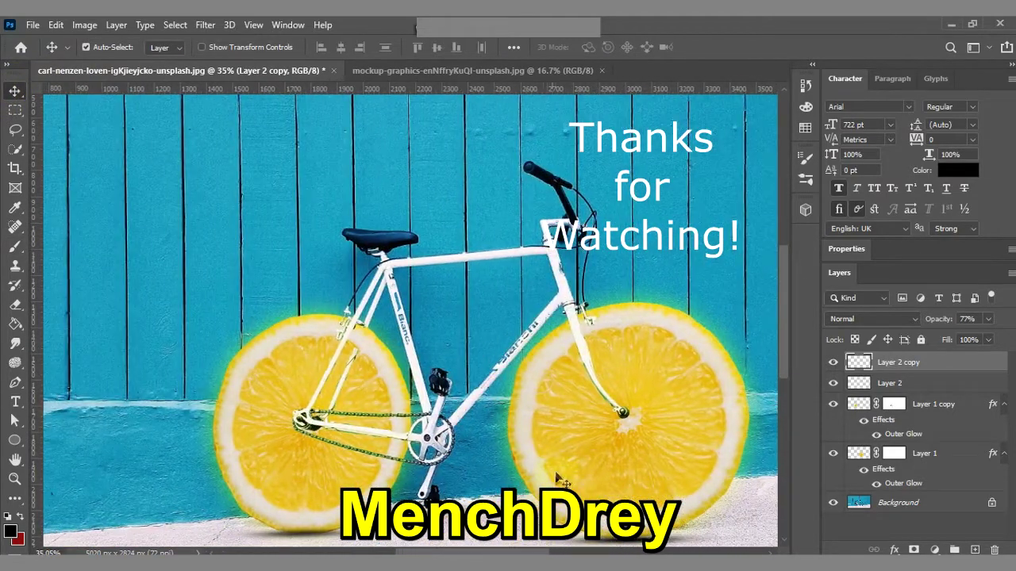
{"action": "scroll", "coordinate": [635, 431], "scroll_direction": "down", "scroll_amount": 1}
{"action": "scroll", "coordinate": [634, 431], "scroll_direction": "down", "scroll_amount": 1}
{"action": "scroll", "coordinate": [635, 431], "scroll_direction": "down", "scroll_amount": 1}
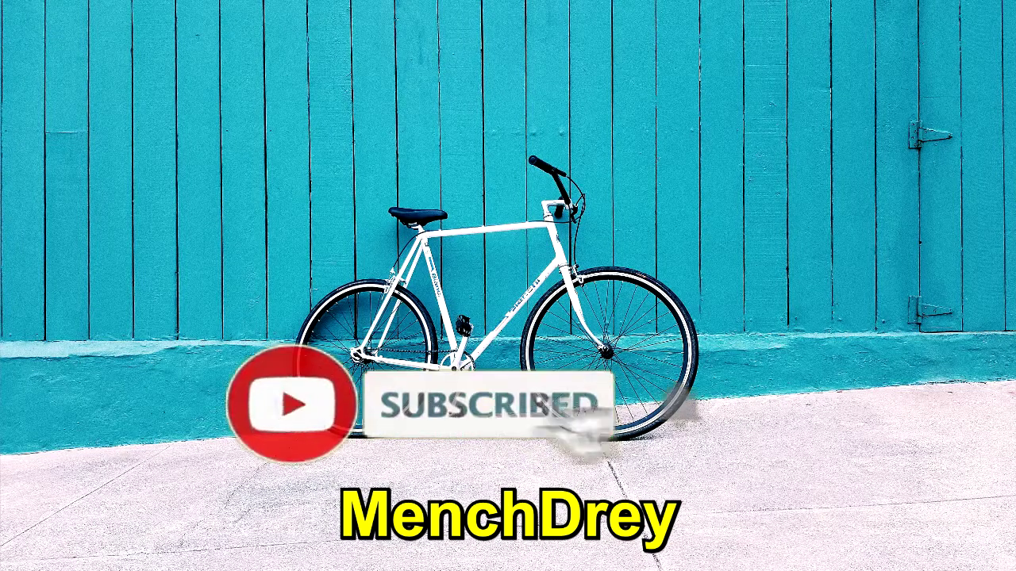